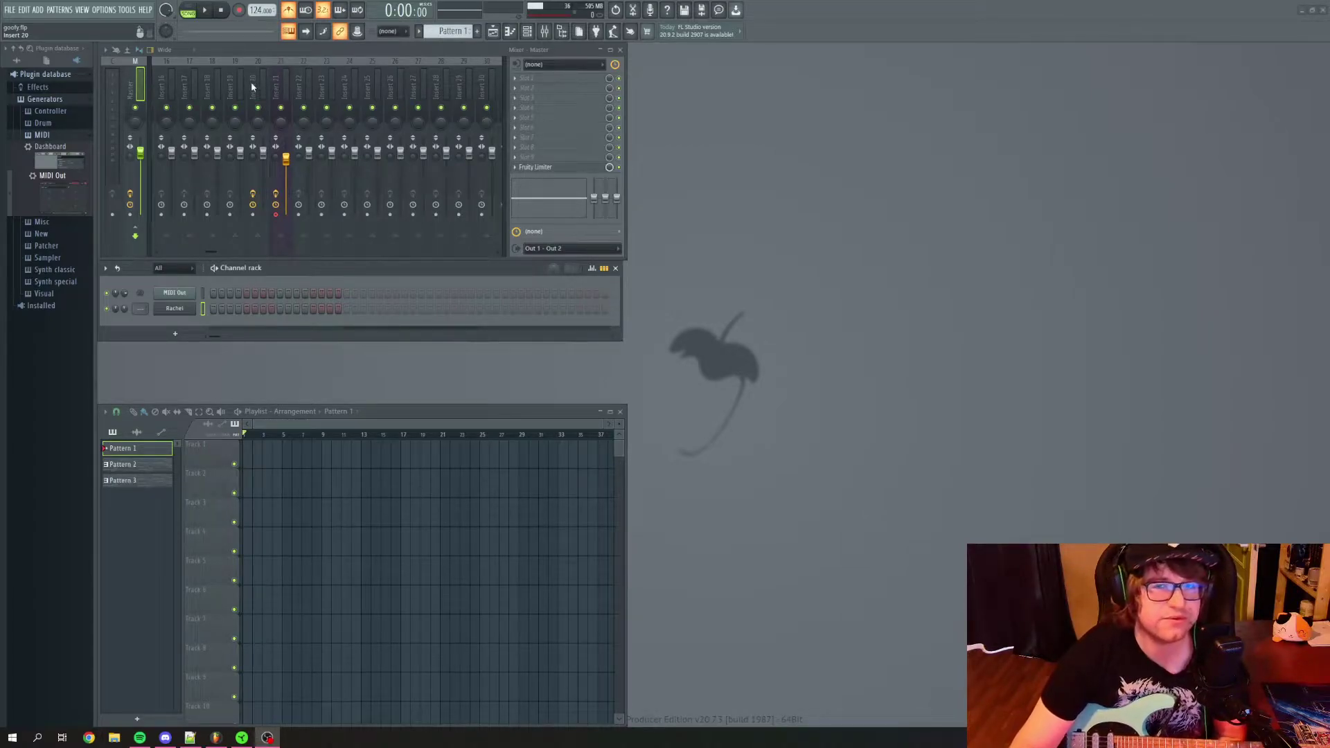
# Open the Archetype Plini plugin loaded on mixer track Insert 21
pyautogui.click(252, 86)
pyautogui.click(282, 94)
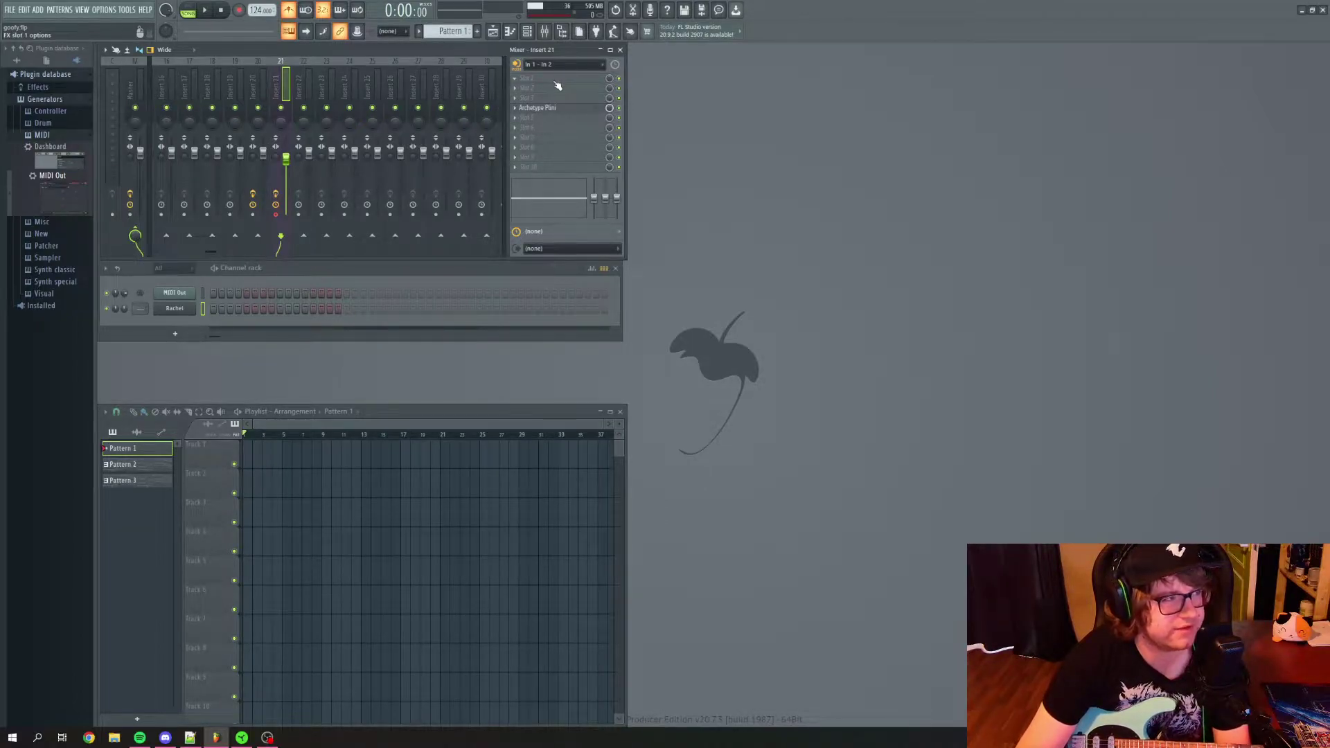
pyautogui.click(543, 111)
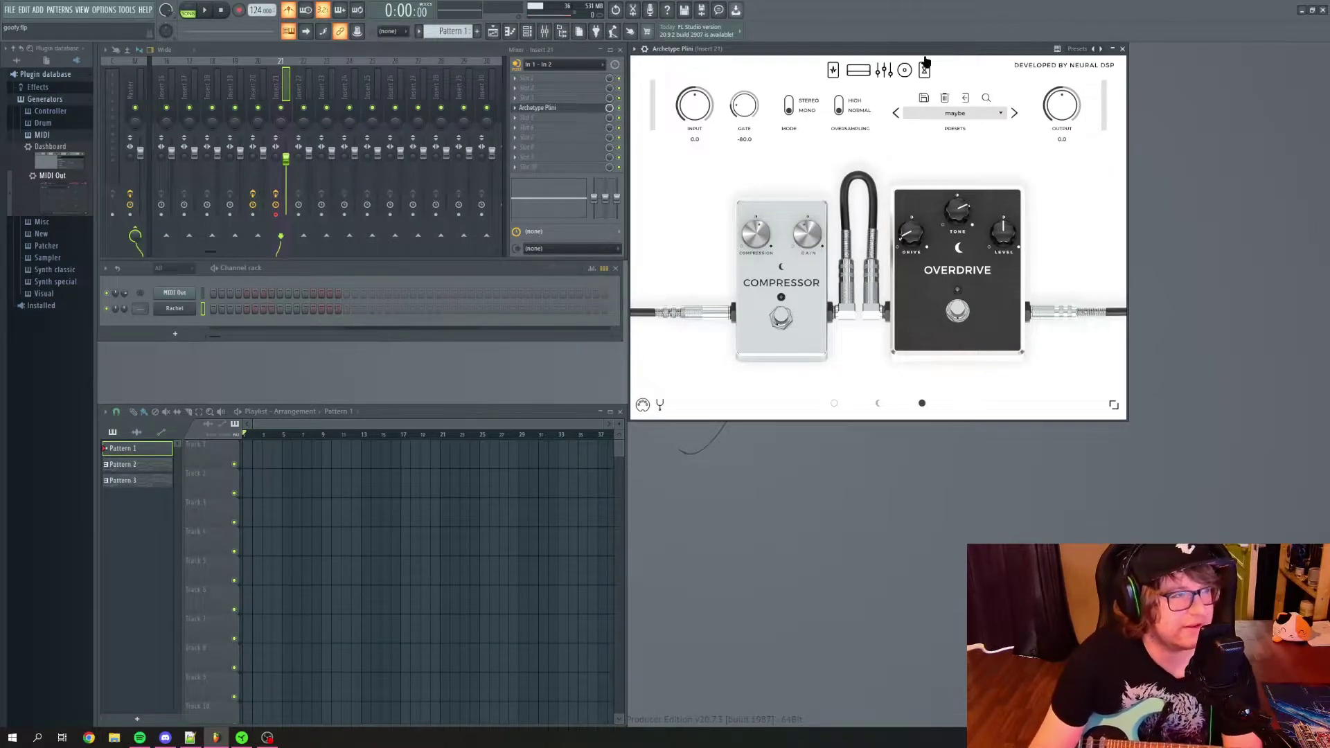
# Close the Archetype Plini window and set Insert 21's audio input to (none)
pyautogui.click(1122, 50)
pyautogui.click(564, 65)
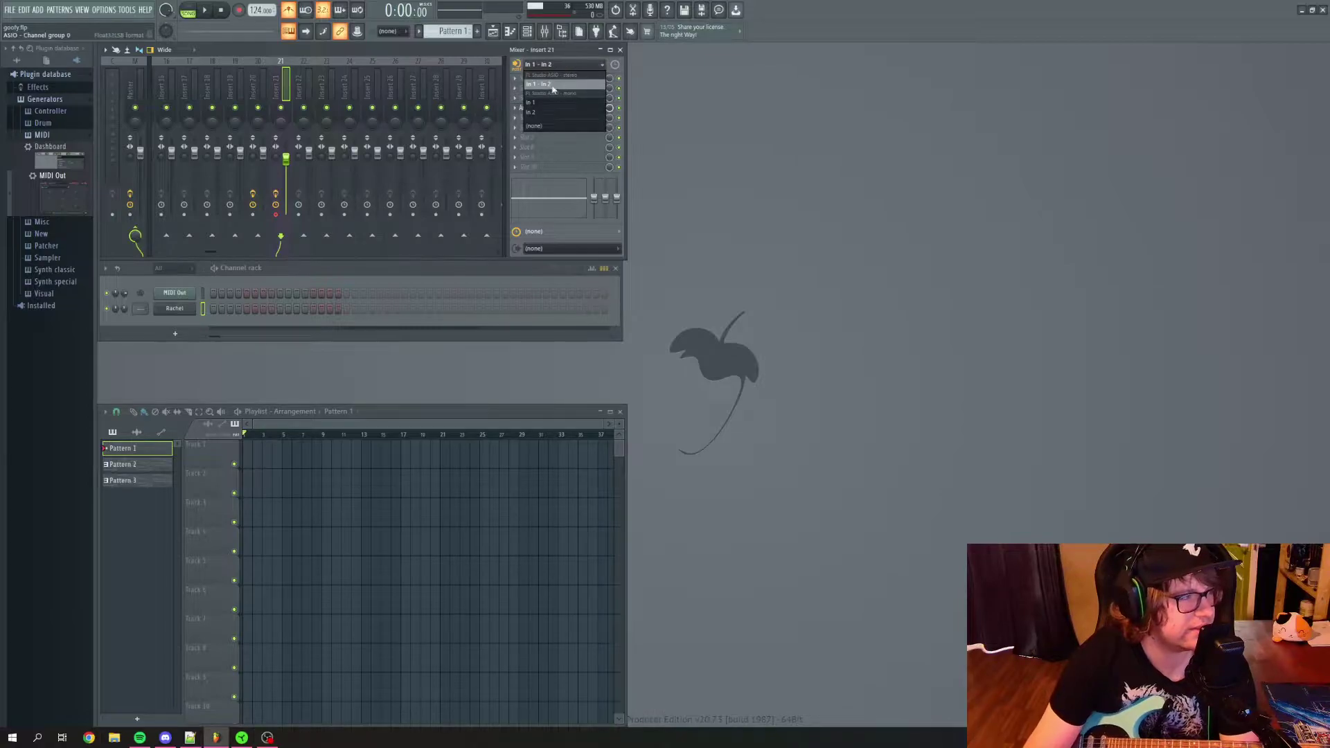
pyautogui.click(548, 125)
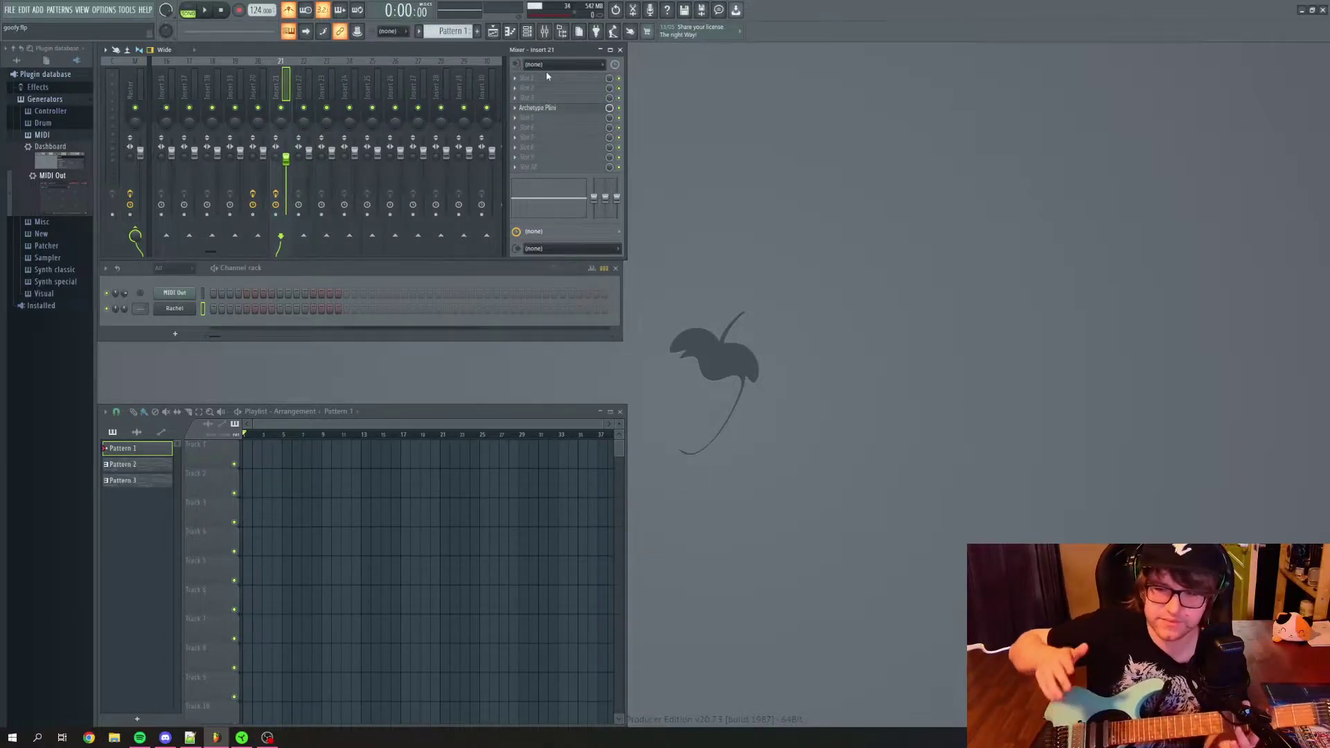
# Set mixer track Insert 20's audio input to In 1 - In 2 and open its Archetype Tim Henson plugin
pyautogui.click(257, 85)
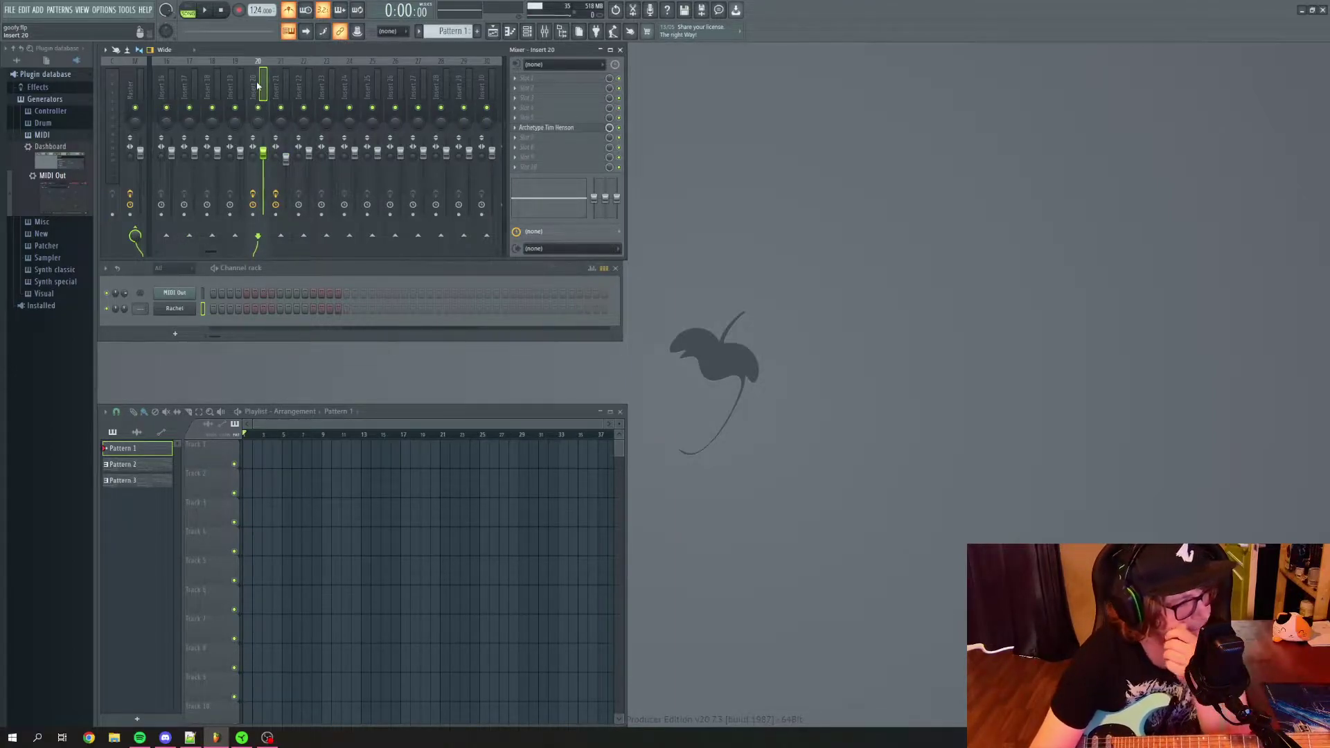
pyautogui.click(570, 64)
pyautogui.click(550, 132)
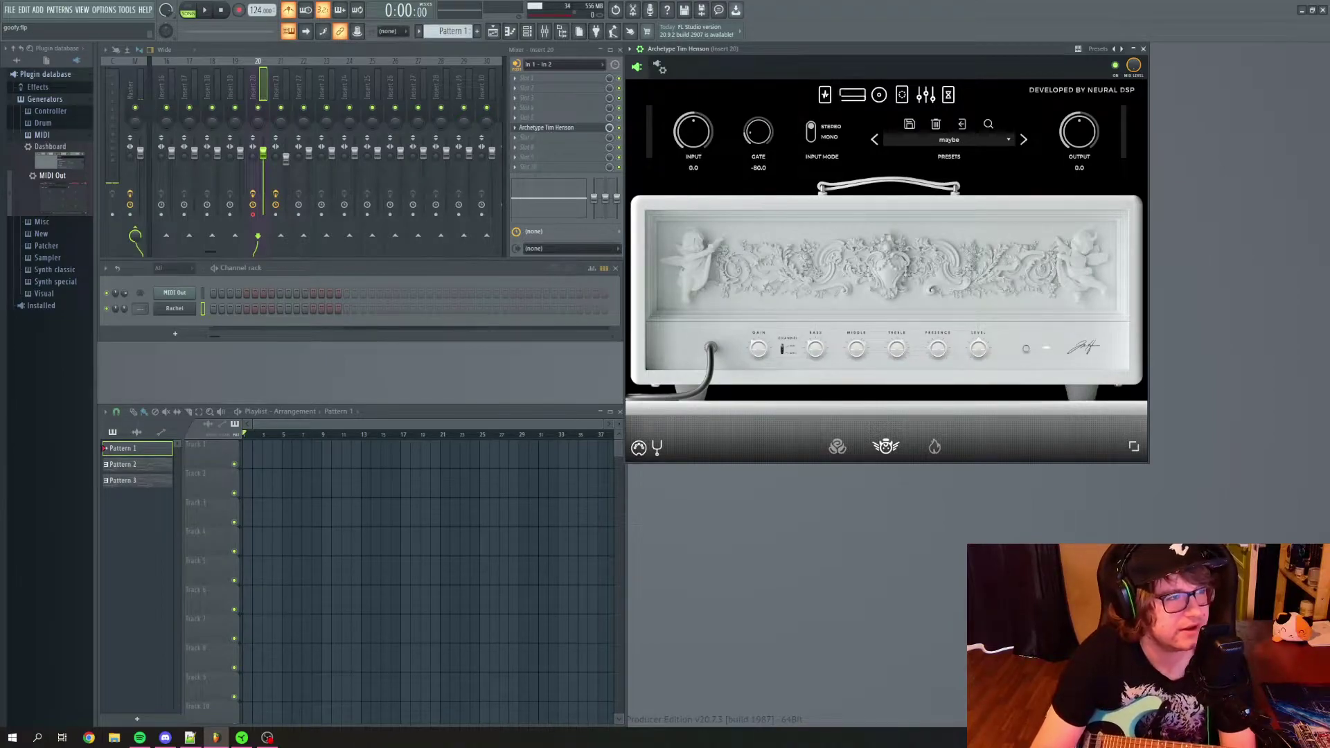
# Deactivate the pedal section of Archetype Tim Henson and display its amp section
pyautogui.click(825, 94)
pyautogui.click(825, 94)
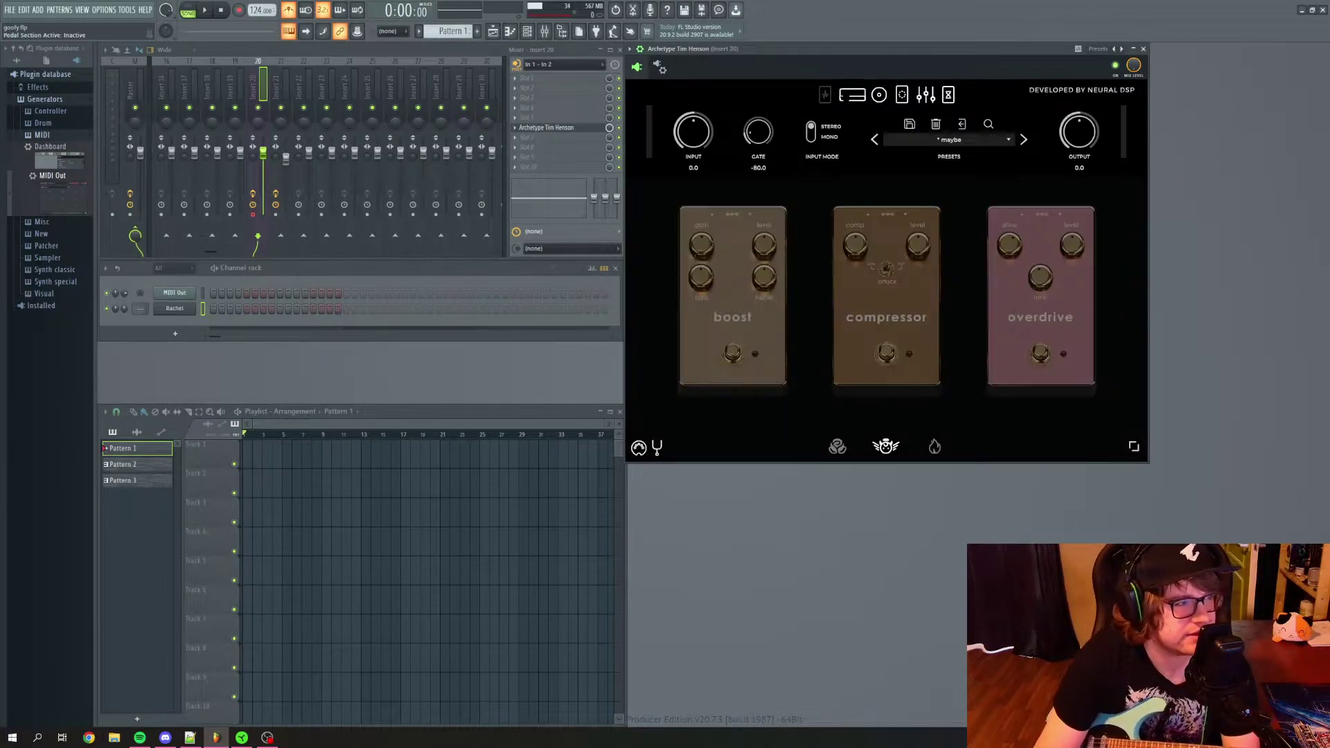
pyautogui.click(852, 95)
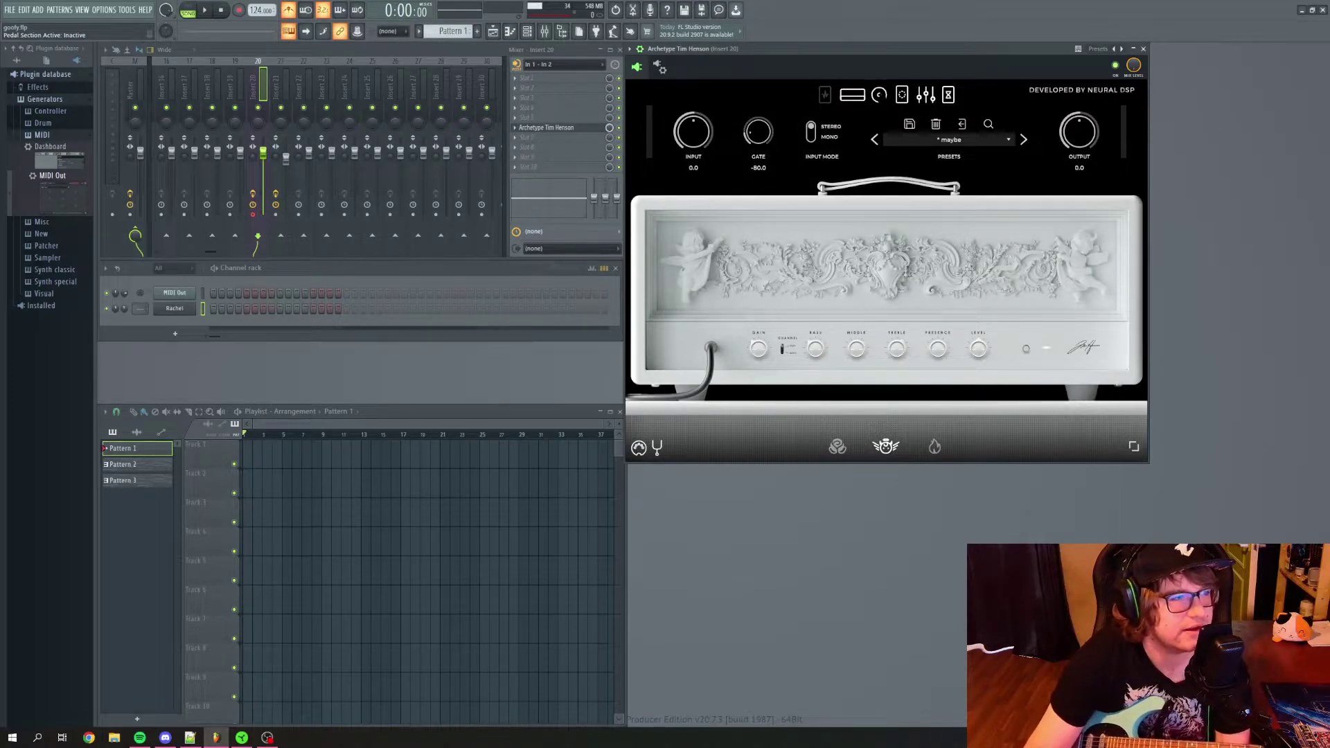
# Deactivate the plugin's EQ section and its chorus, delay and reverb section, and display the multivoicer
pyautogui.click(901, 94)
pyautogui.click(825, 94)
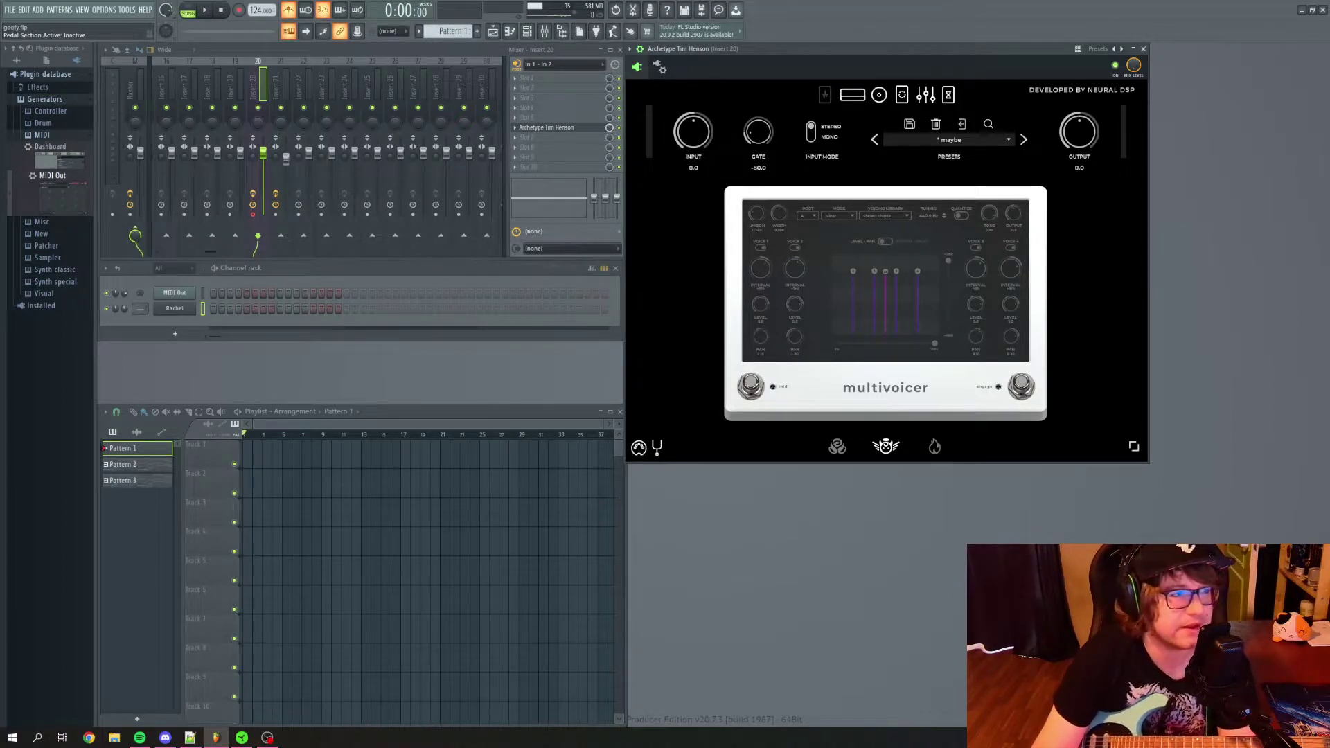
pyautogui.click(925, 94)
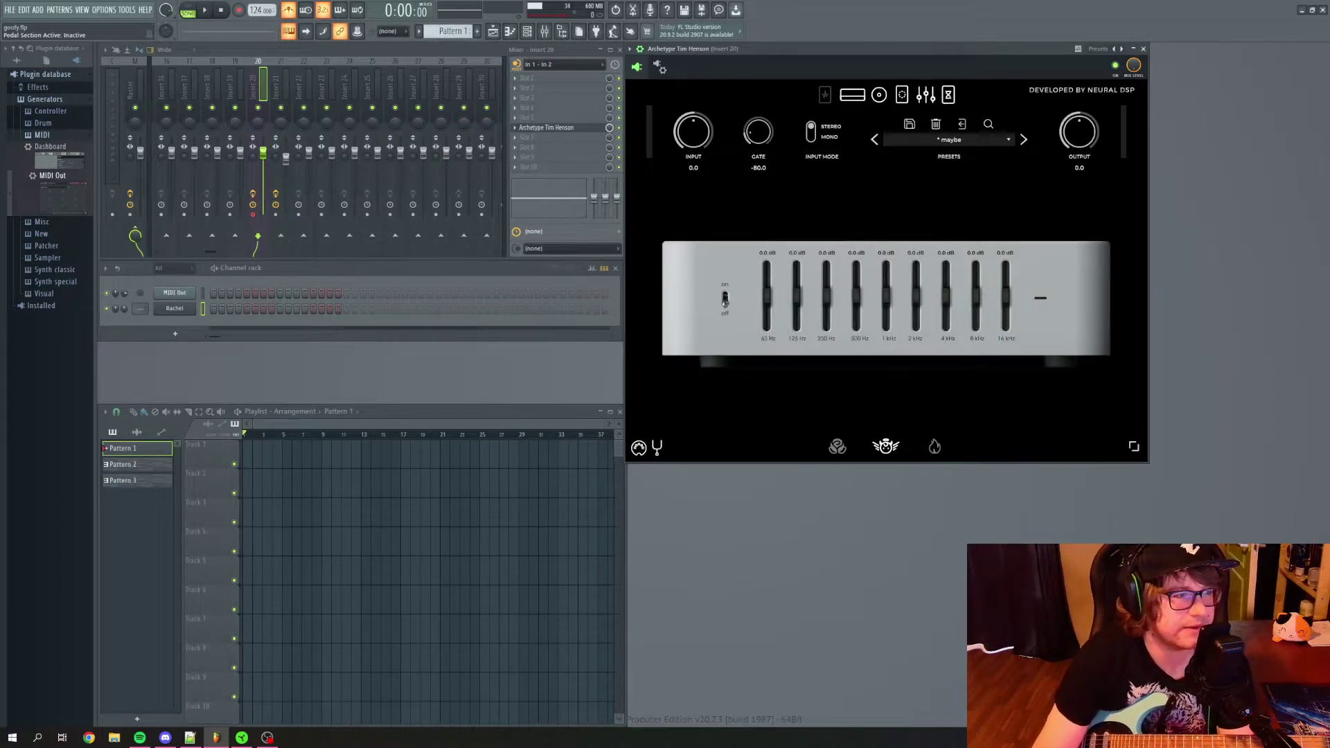
pyautogui.click(725, 300)
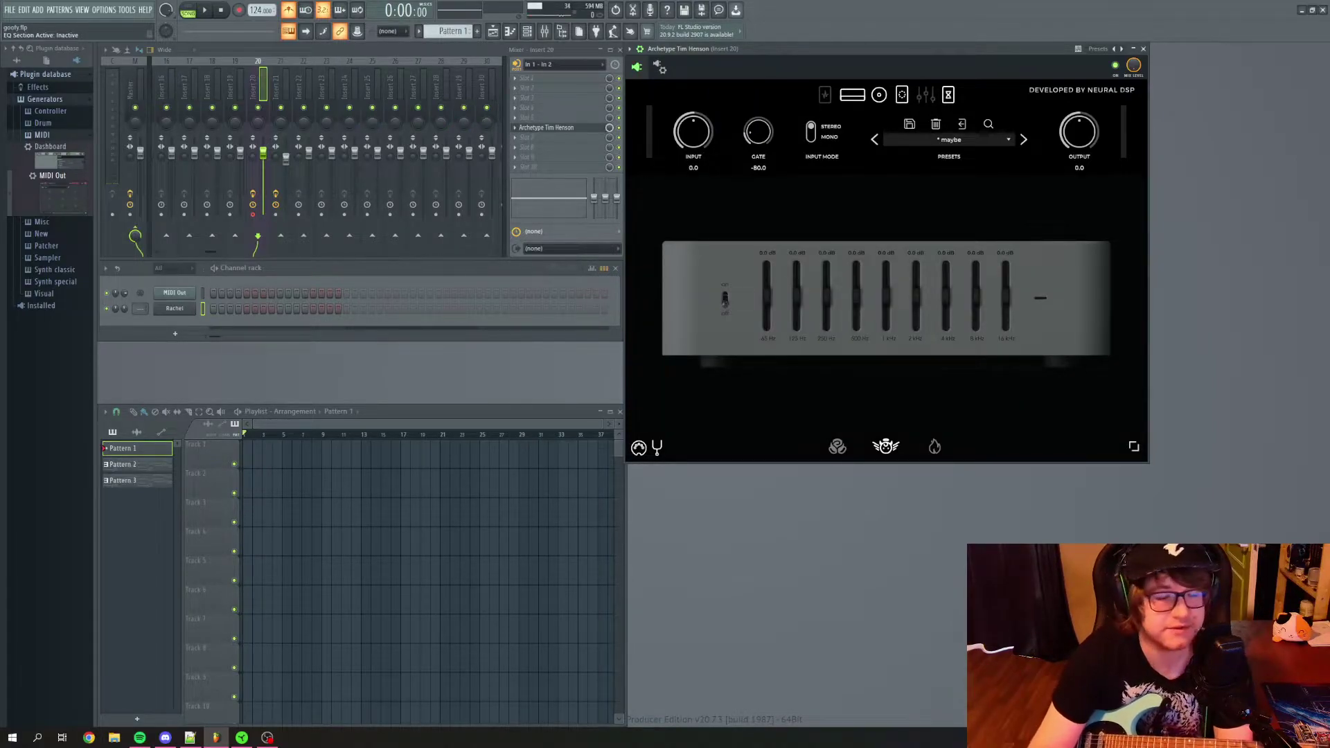
pyautogui.click(948, 94)
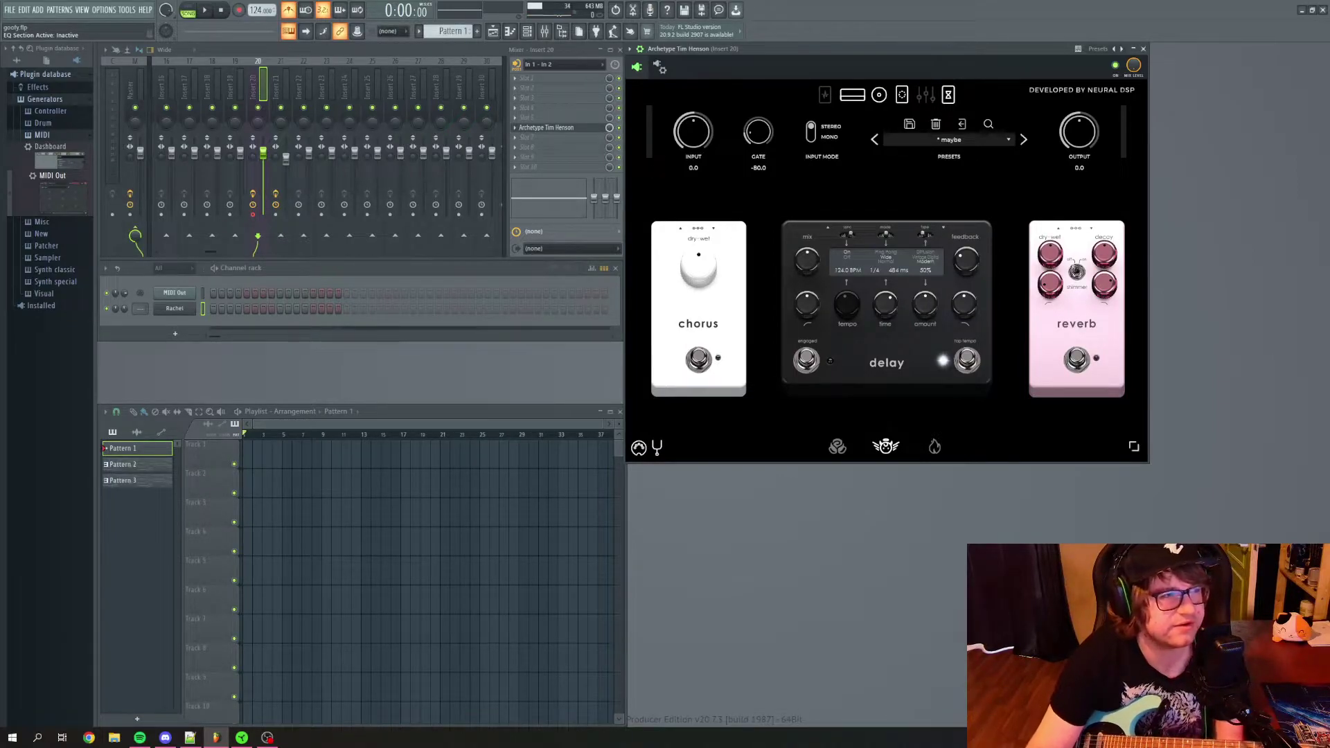
pyautogui.click(948, 95)
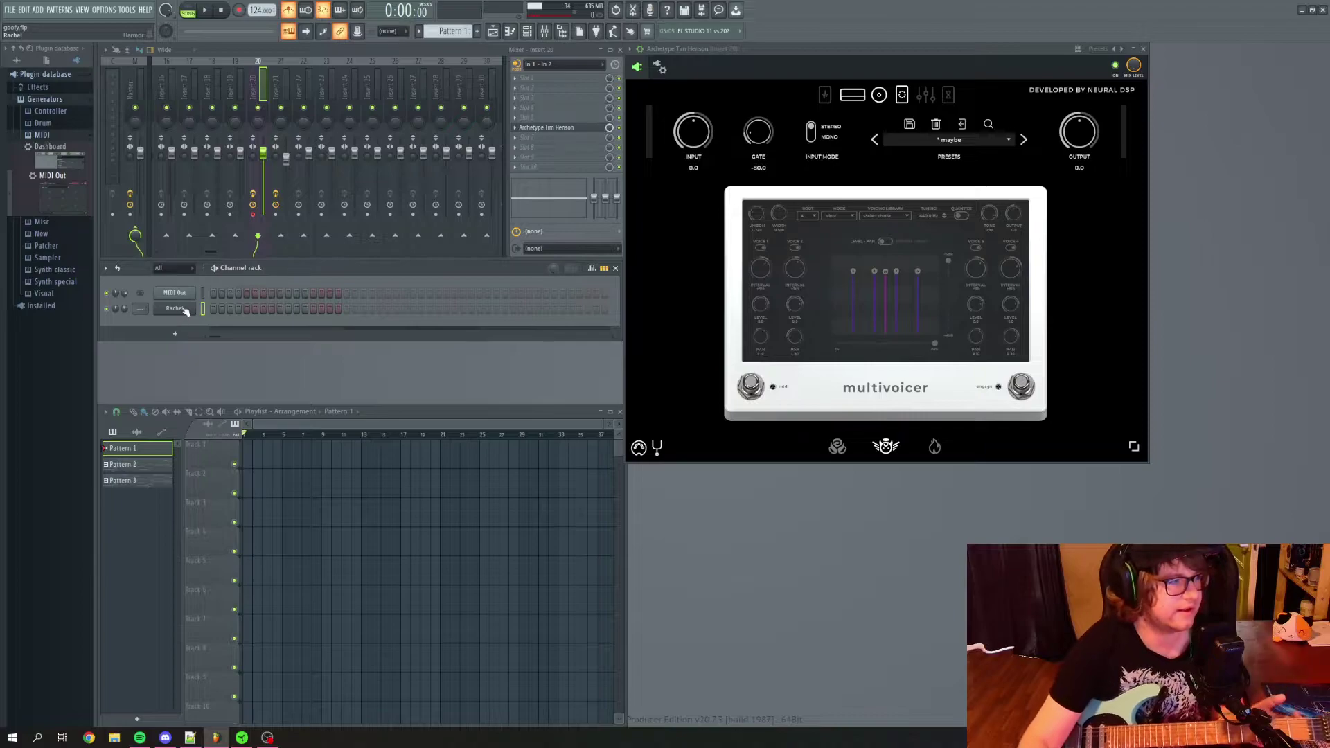
# Open the synth window of the Rachel channel from the channel rack
pyautogui.click(184, 311)
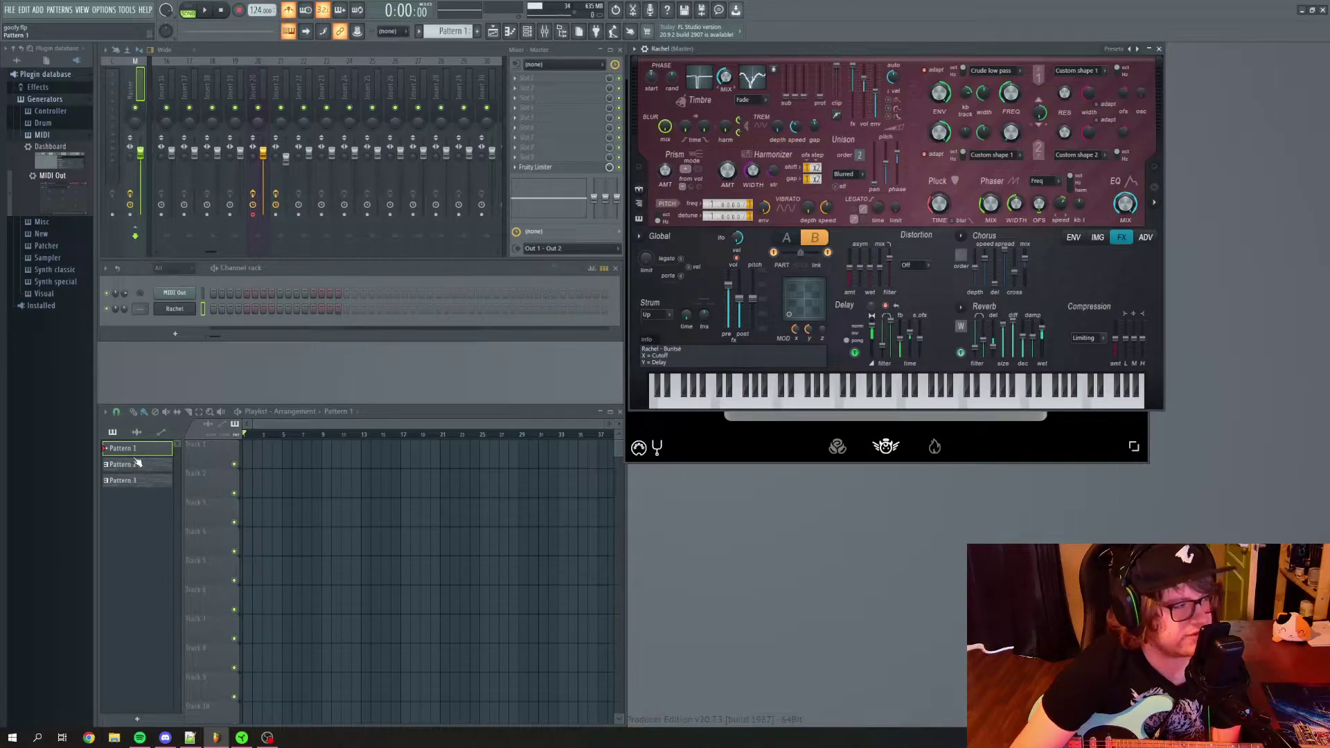
pyautogui.rightClick(181, 309)
pyautogui.click(174, 311)
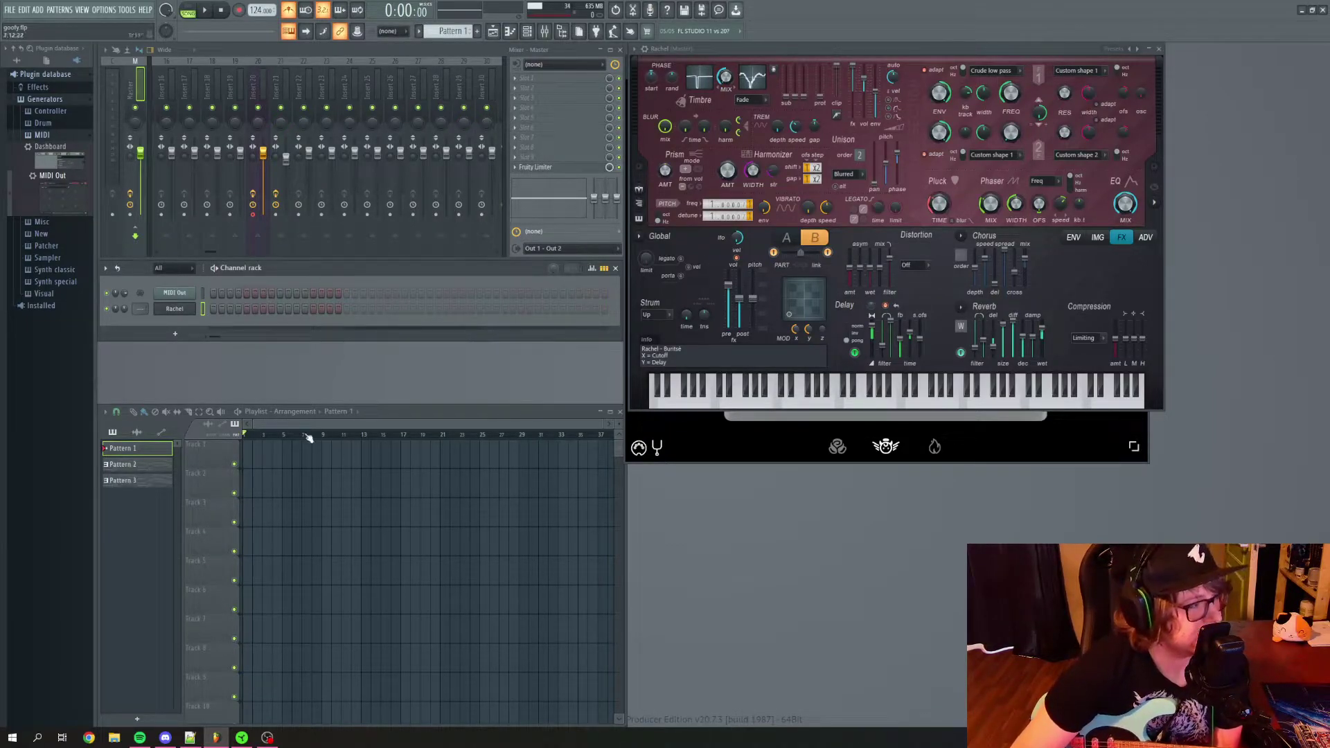
pyautogui.rightClick(172, 309)
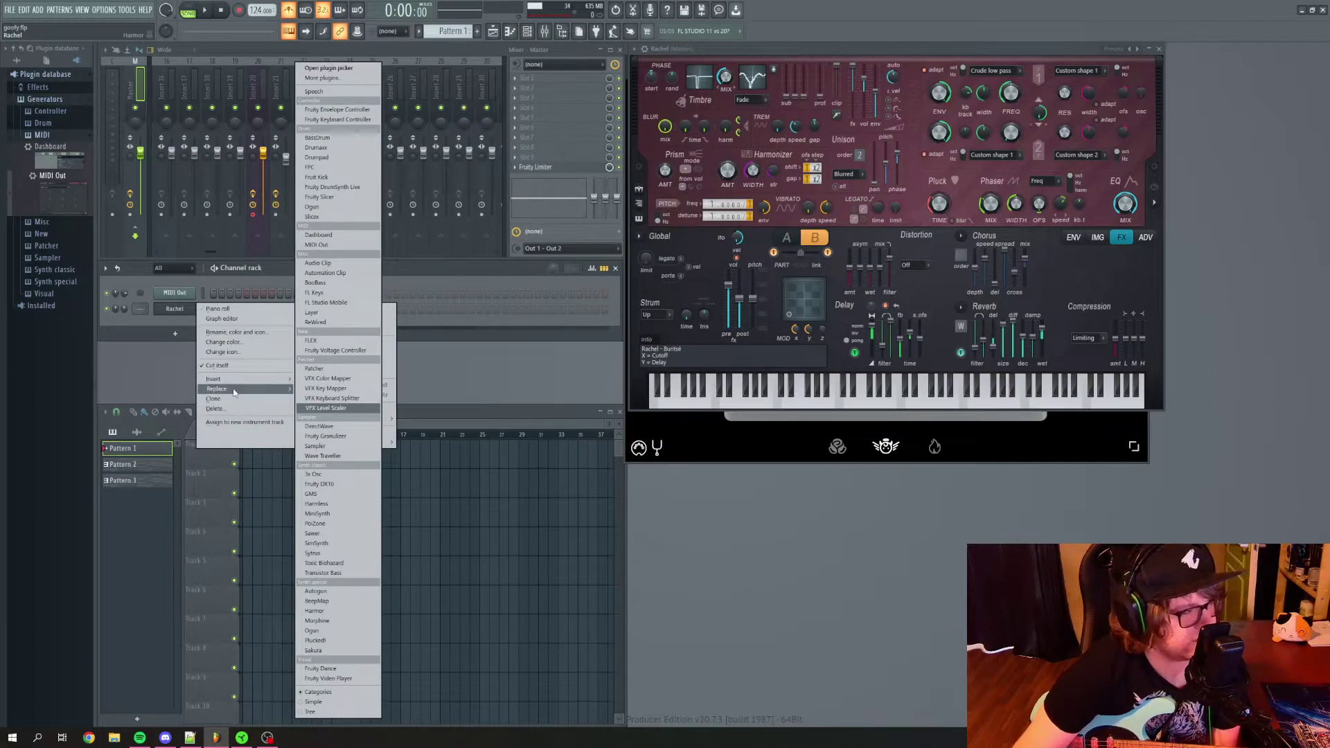
pyautogui.click(175, 333)
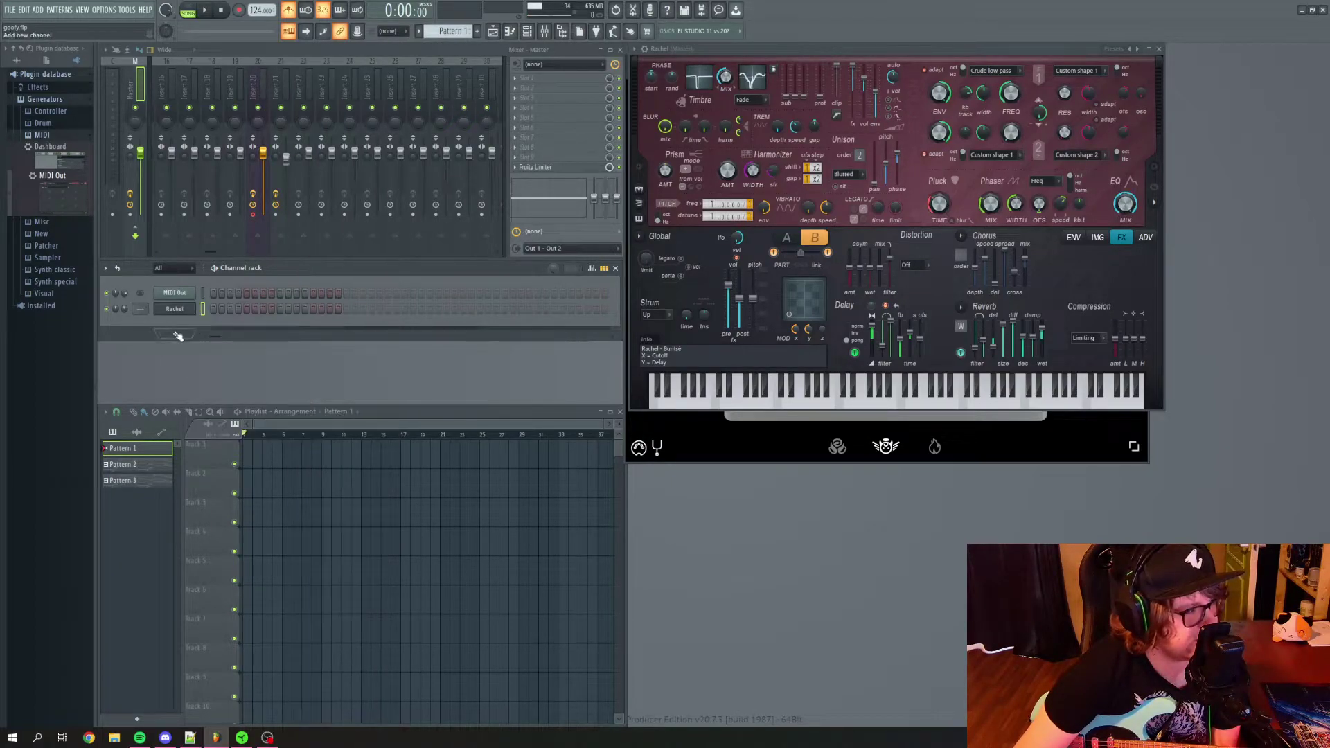
pyautogui.click(175, 333)
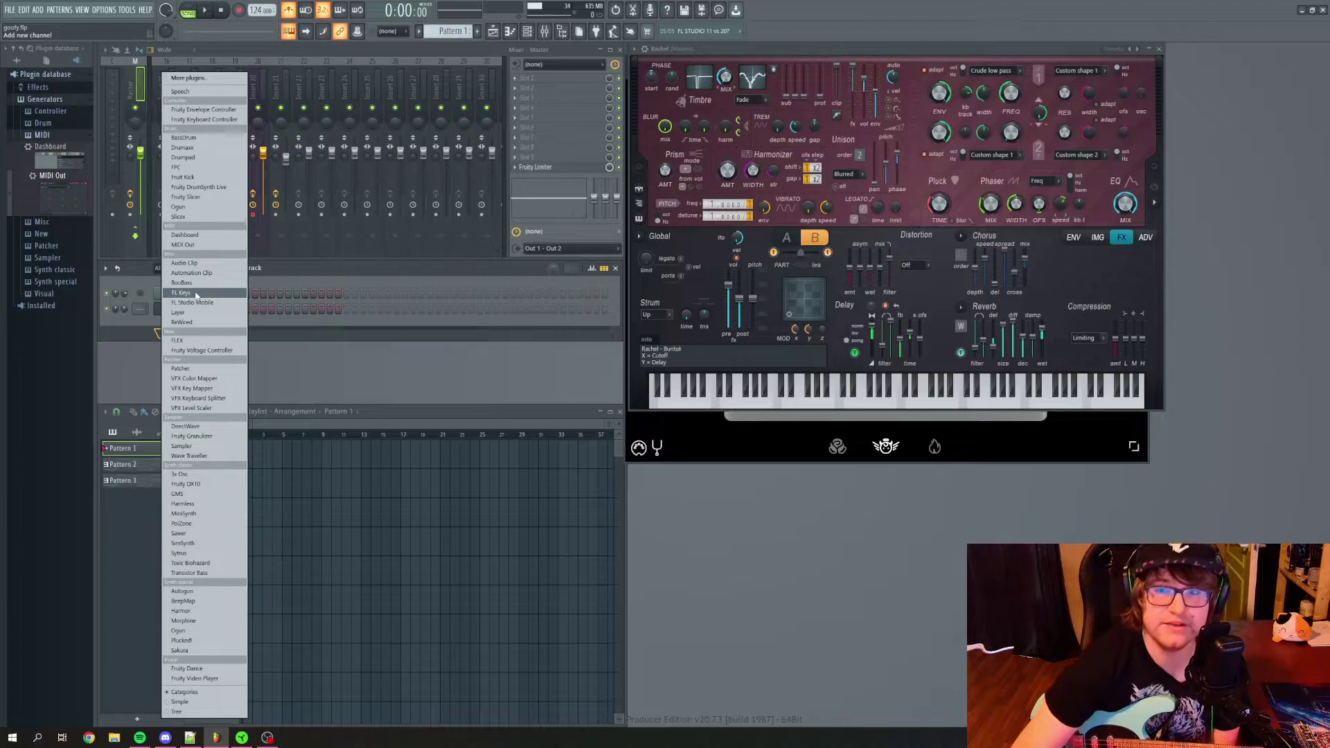
pyautogui.click(341, 298)
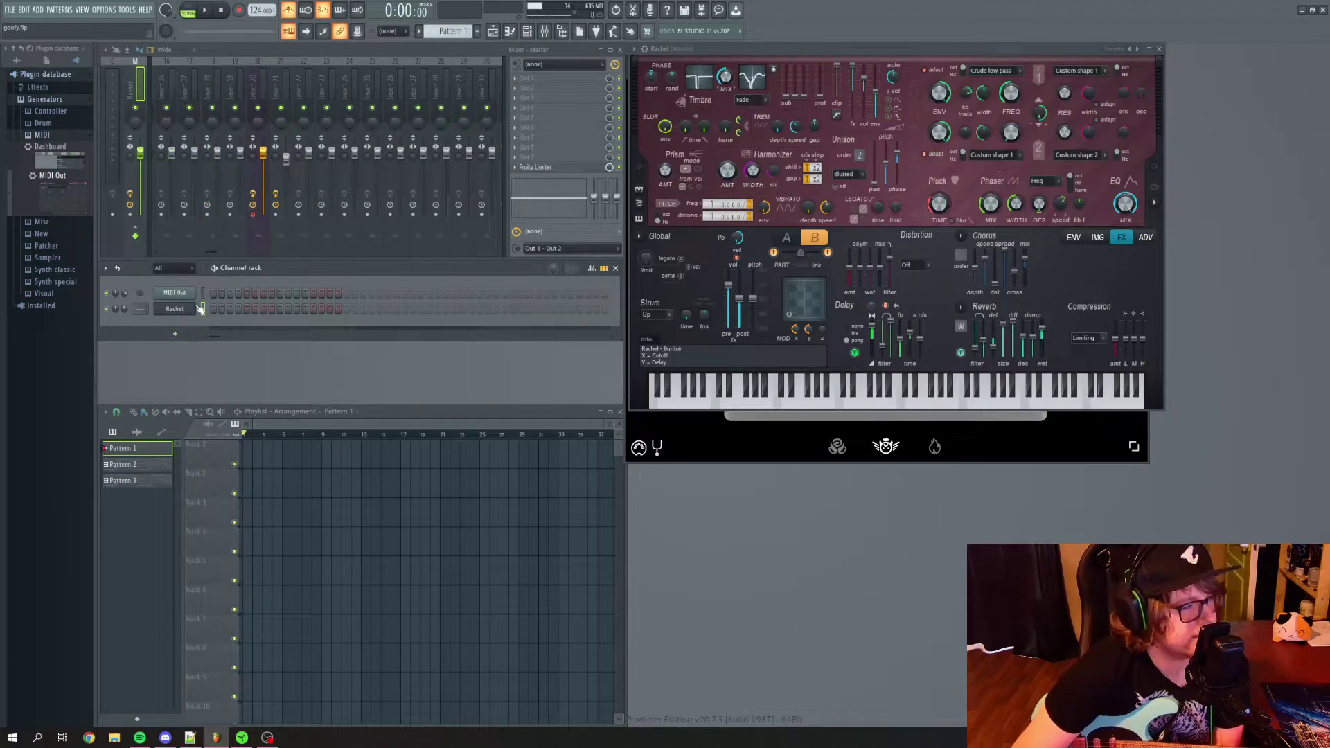
# Open the Rachel channel's piano roll for Pattern 1 and restore it as a smaller floating window over the playlist
pyautogui.rightClick(174, 309)
pyautogui.click(218, 312)
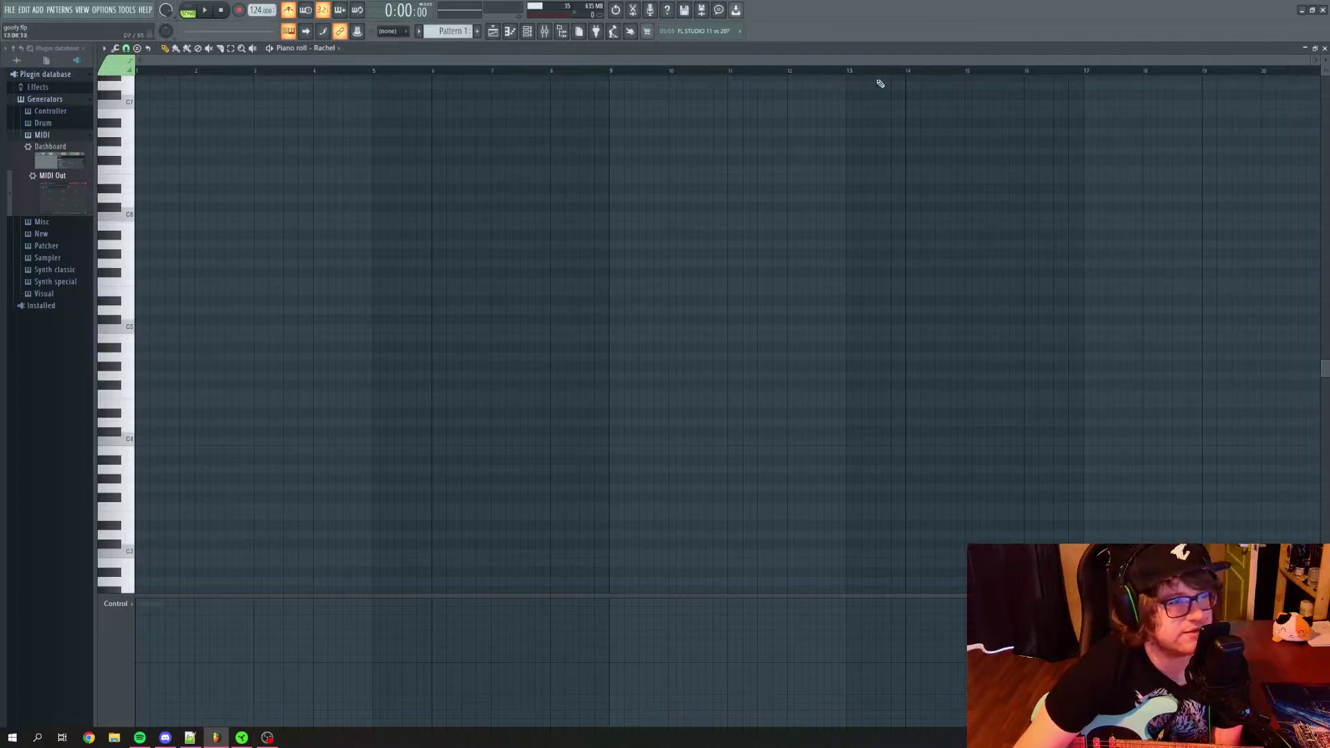
pyautogui.doubleClick(905, 51)
pyautogui.moveTo(762, 82); pyautogui.dragTo(921, 267)
# Draw a stacked C6, E6 and G6 chord at the start of Pattern 1 and close the piano roll
pyautogui.click(446, 437)
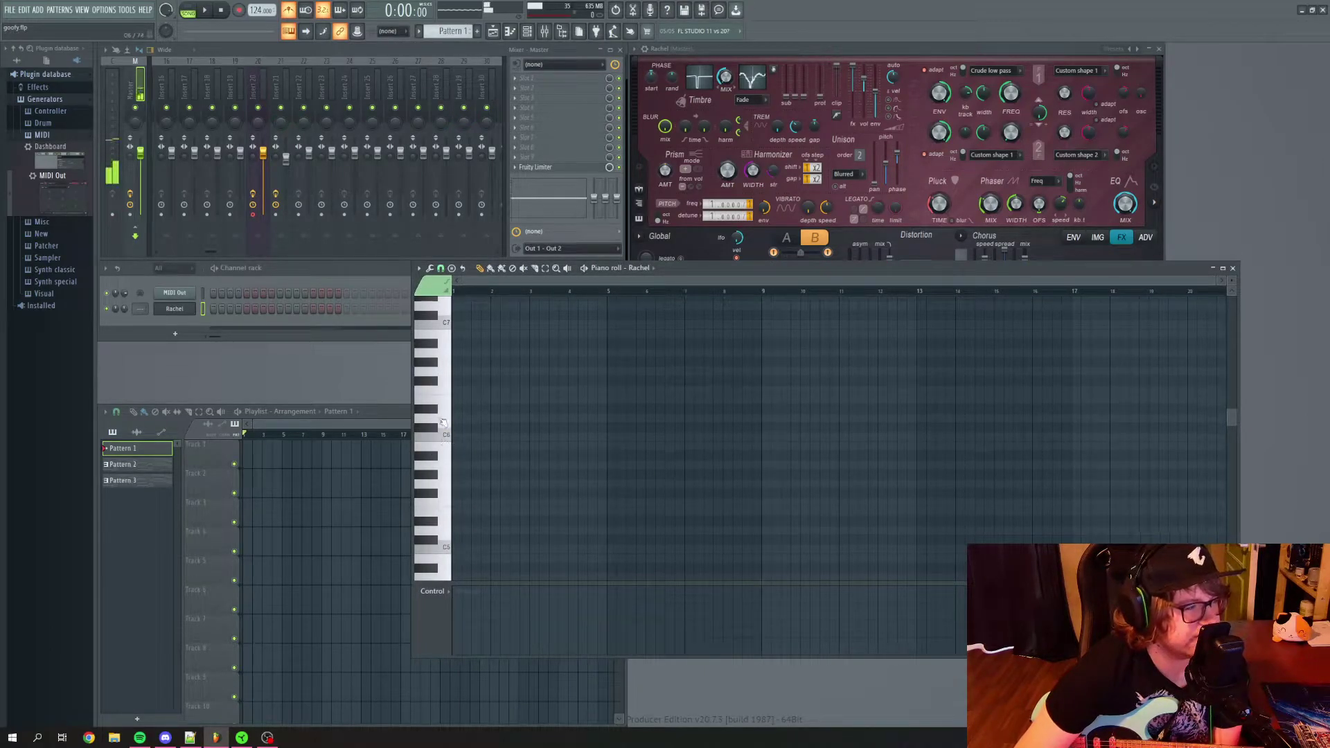
pyautogui.click(446, 381)
pyautogui.click(456, 434)
pyautogui.click(458, 390)
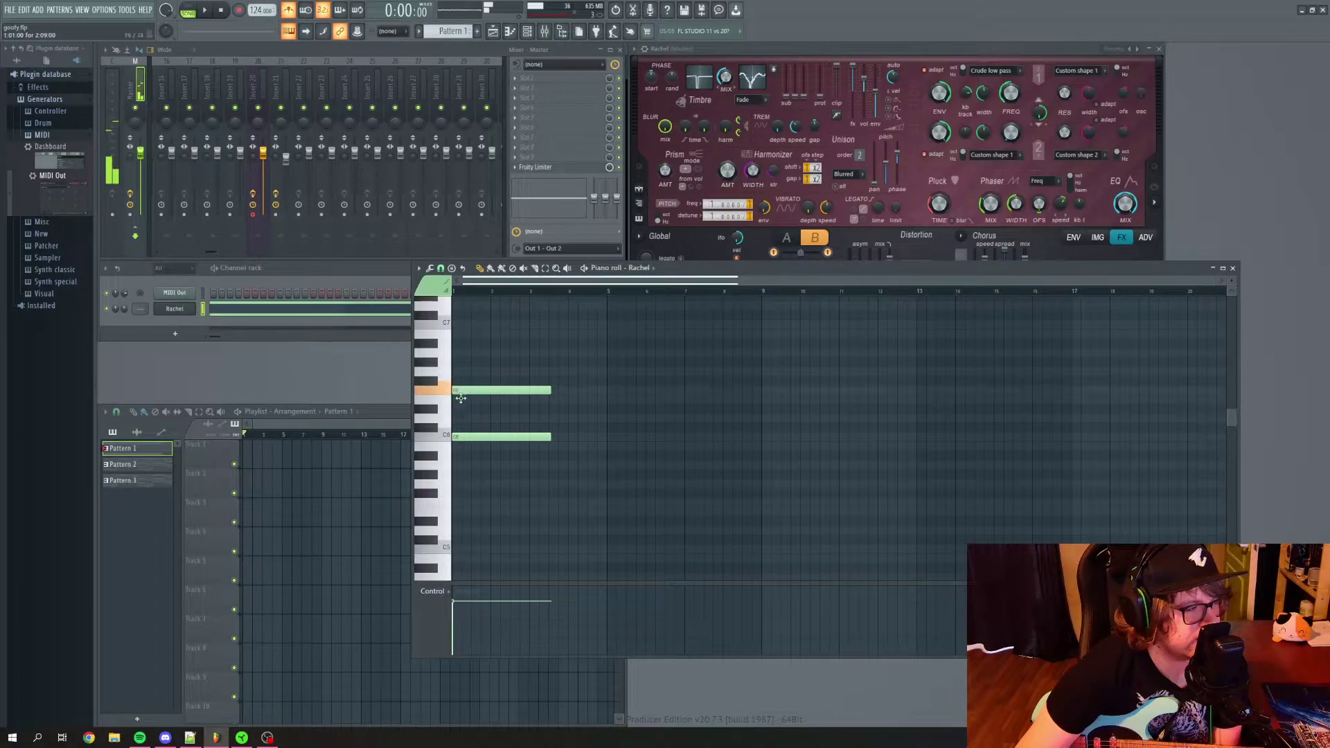
pyautogui.moveTo(460, 396); pyautogui.dragTo(461, 406)
pyautogui.click(455, 371)
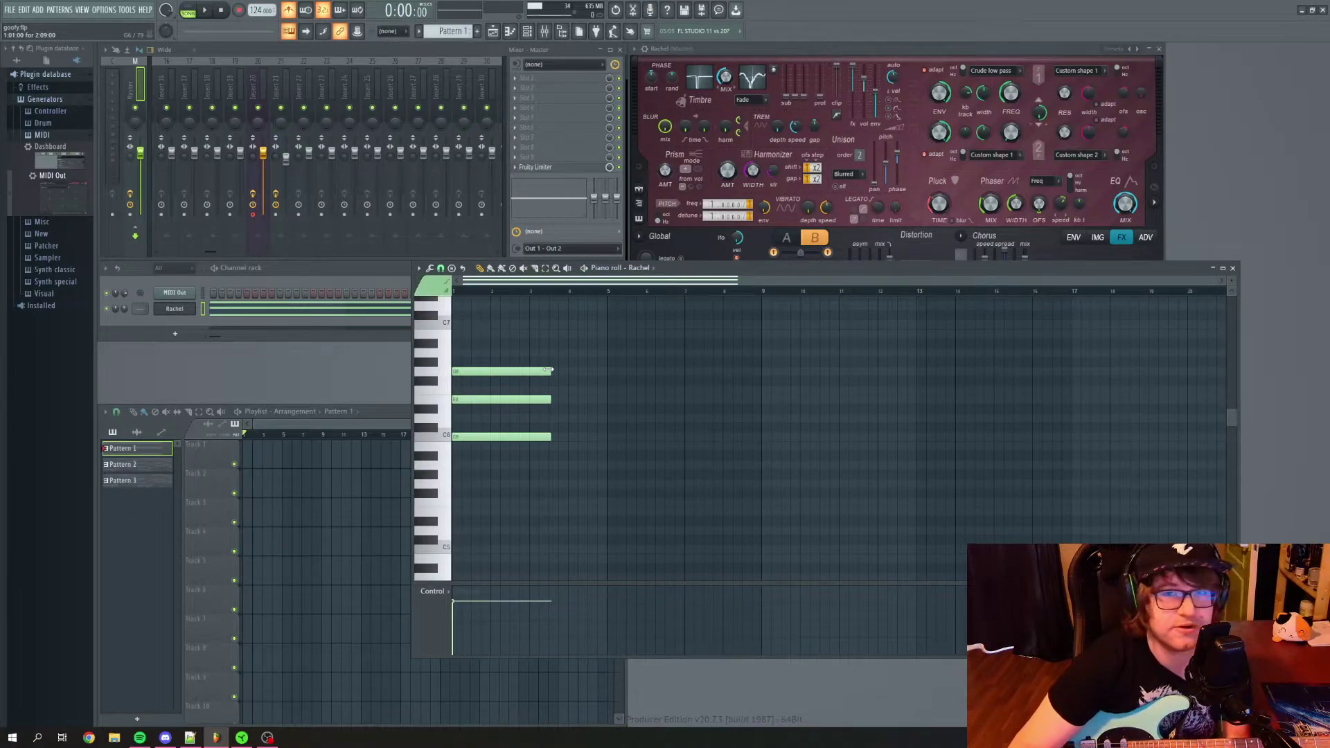
pyautogui.scroll(3, 485, 356)
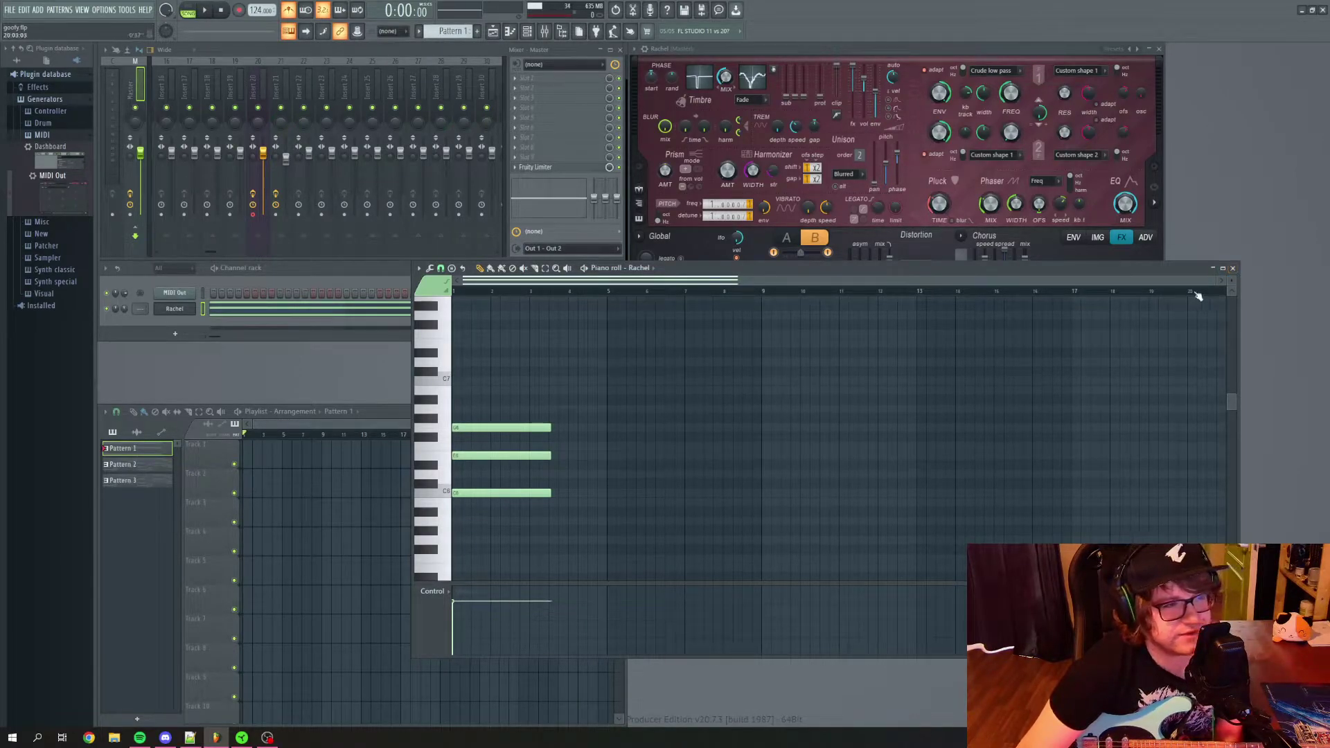
pyautogui.click(1234, 269)
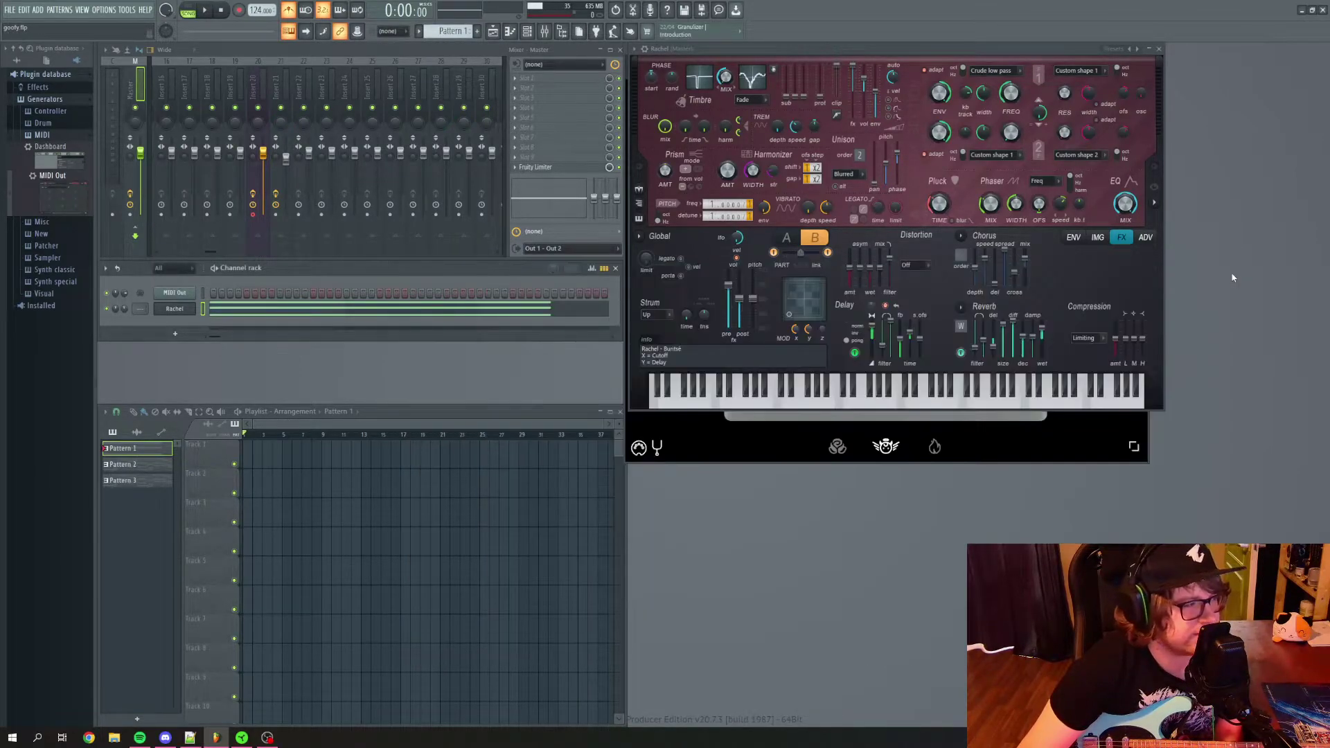
# Select Pattern 2, open Rachel's notes in the piano roll and widen the window
pyautogui.click(138, 469)
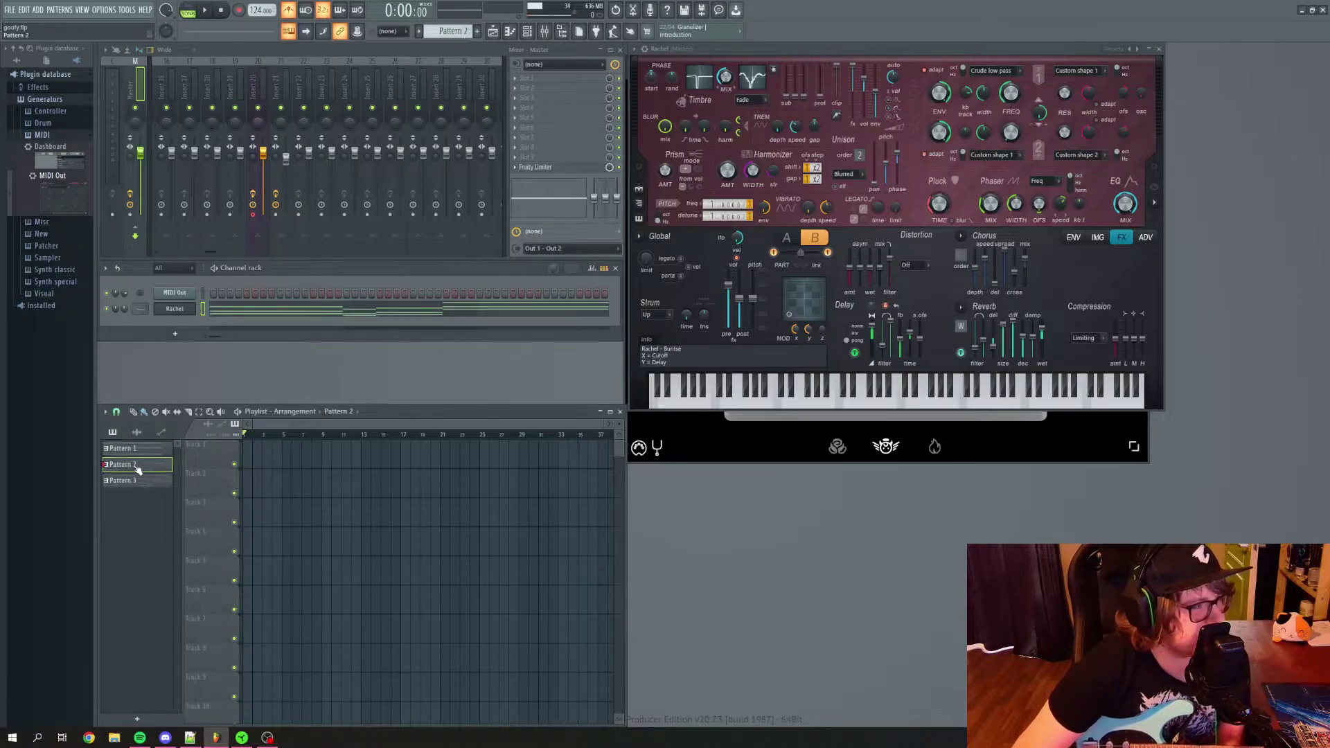
pyautogui.click(239, 316)
pyautogui.scroll(-5, 858, 472)
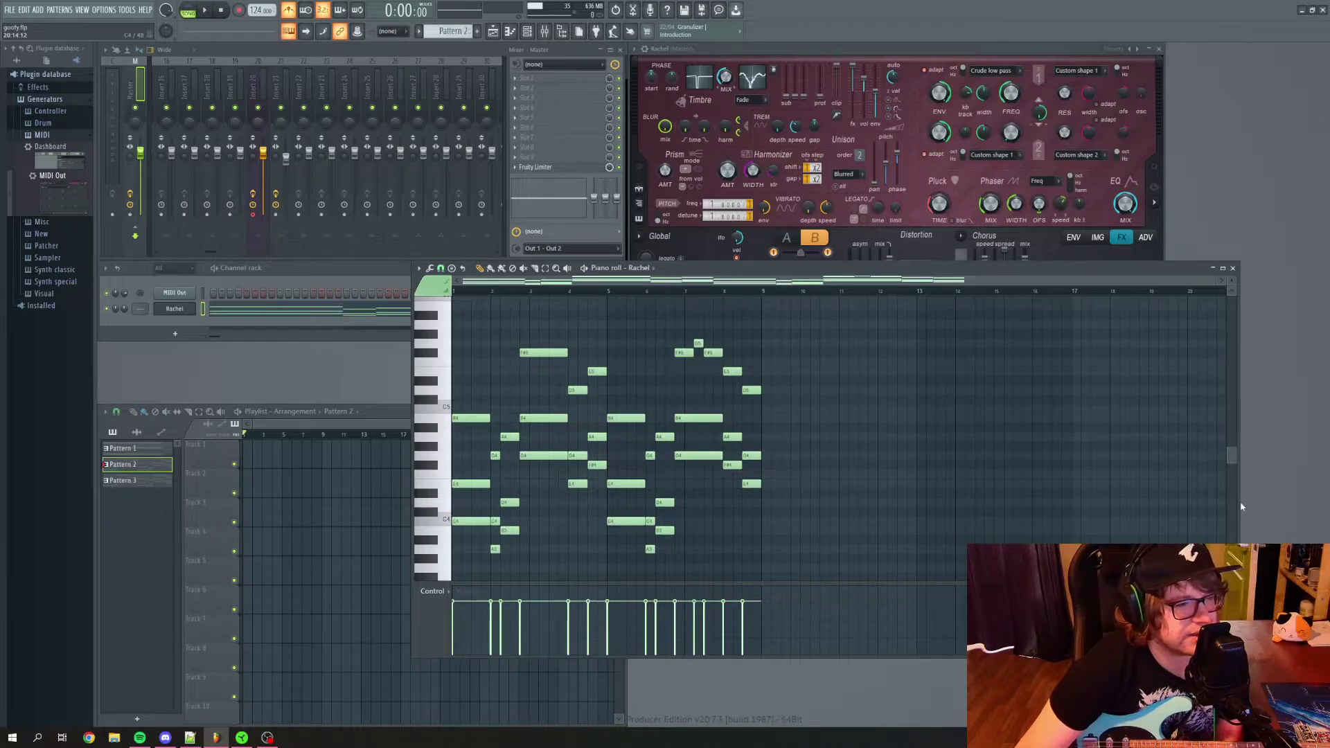
pyautogui.moveTo(1241, 502); pyautogui.dragTo(1286, 501)
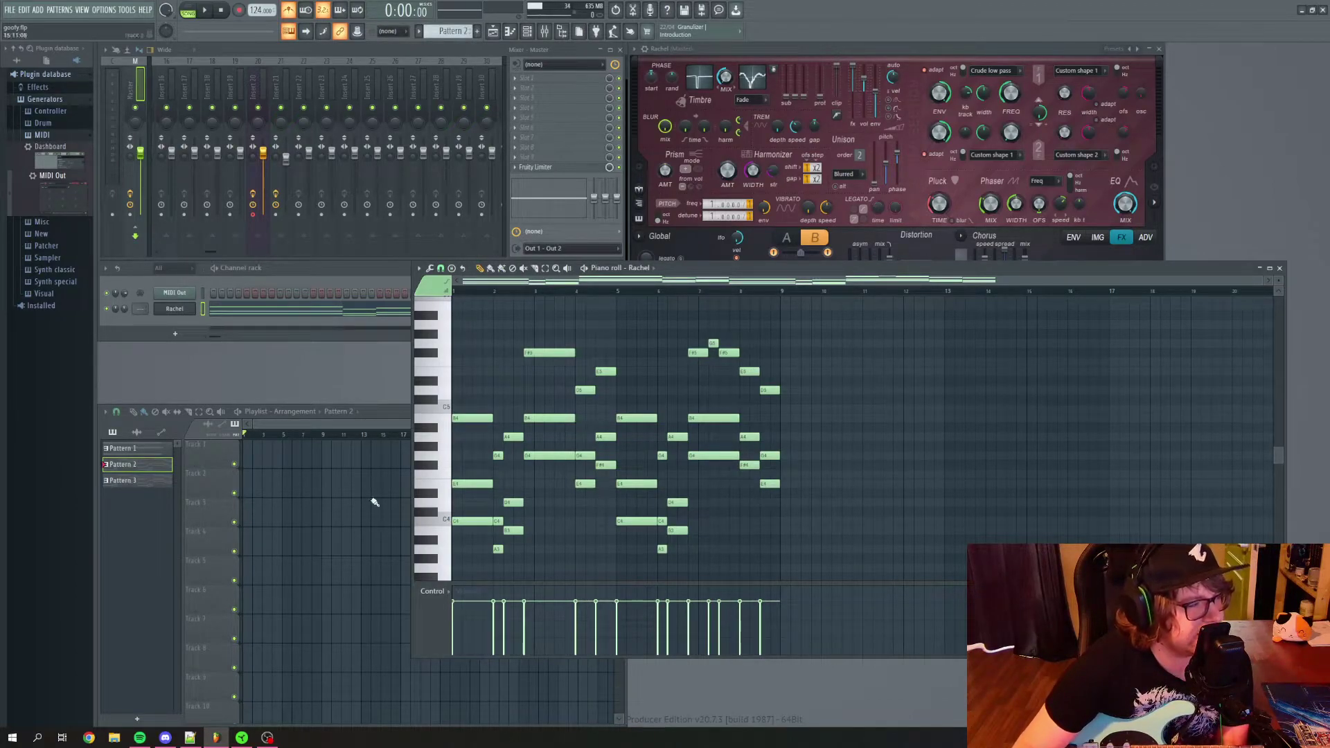
# Place two Pattern 2 clips back to back on playlist Track 1 and start playback
pyautogui.click(248, 455)
pyautogui.click(327, 456)
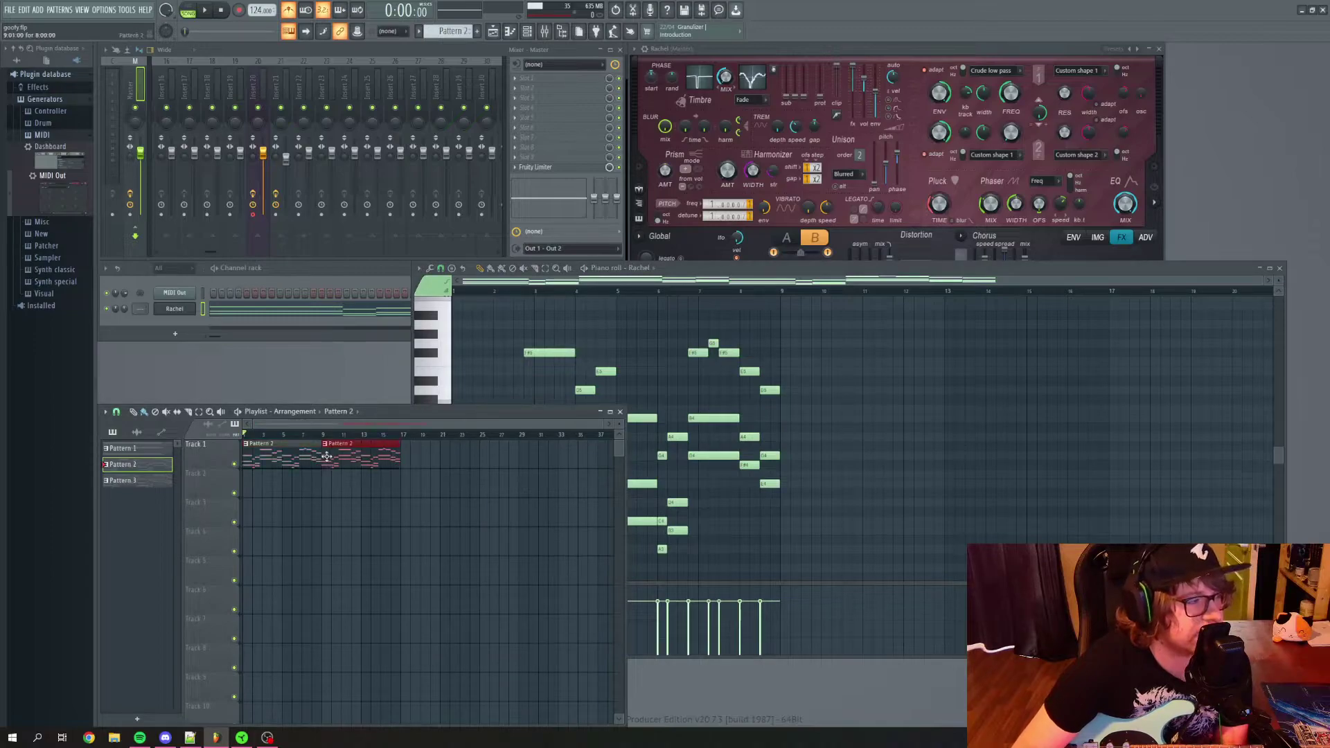
pyautogui.click(206, 12)
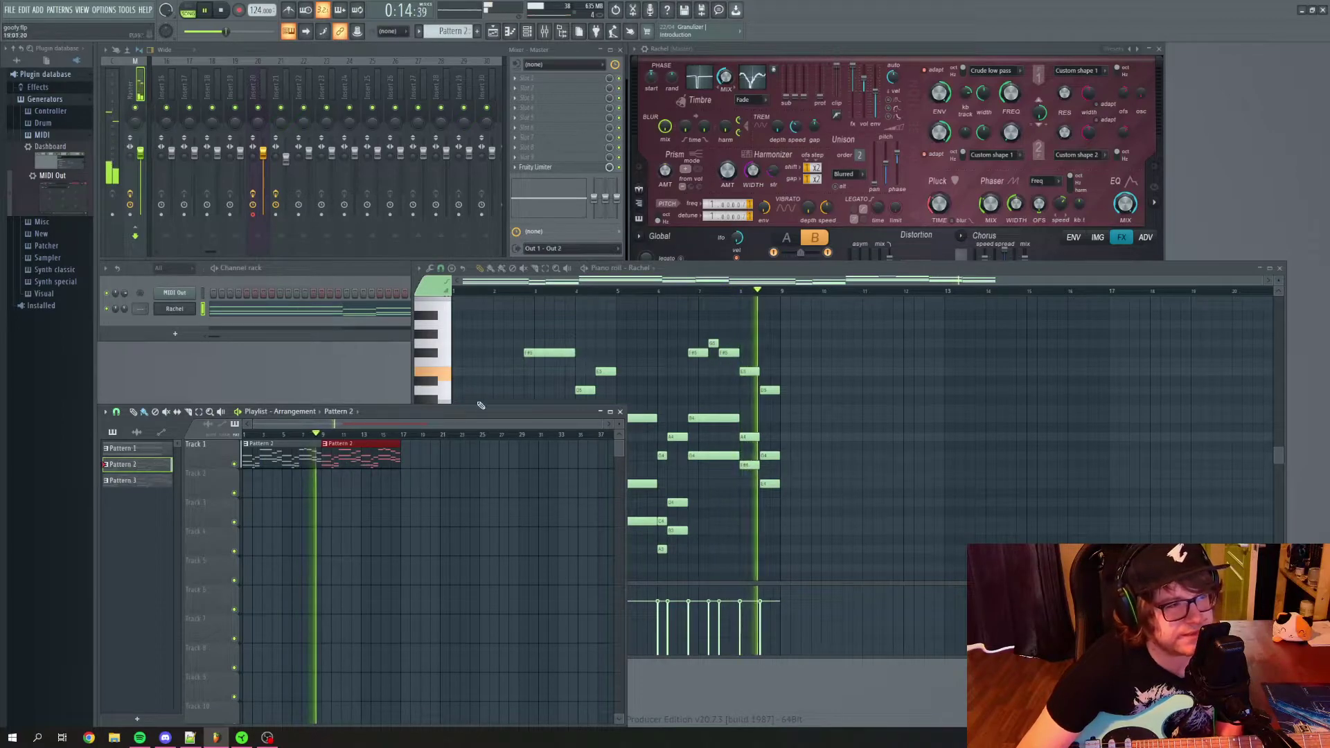
# Look over the Rachel channel's options for copying its notes and replacing its instrument, then dismiss them
pyautogui.click(777, 273)
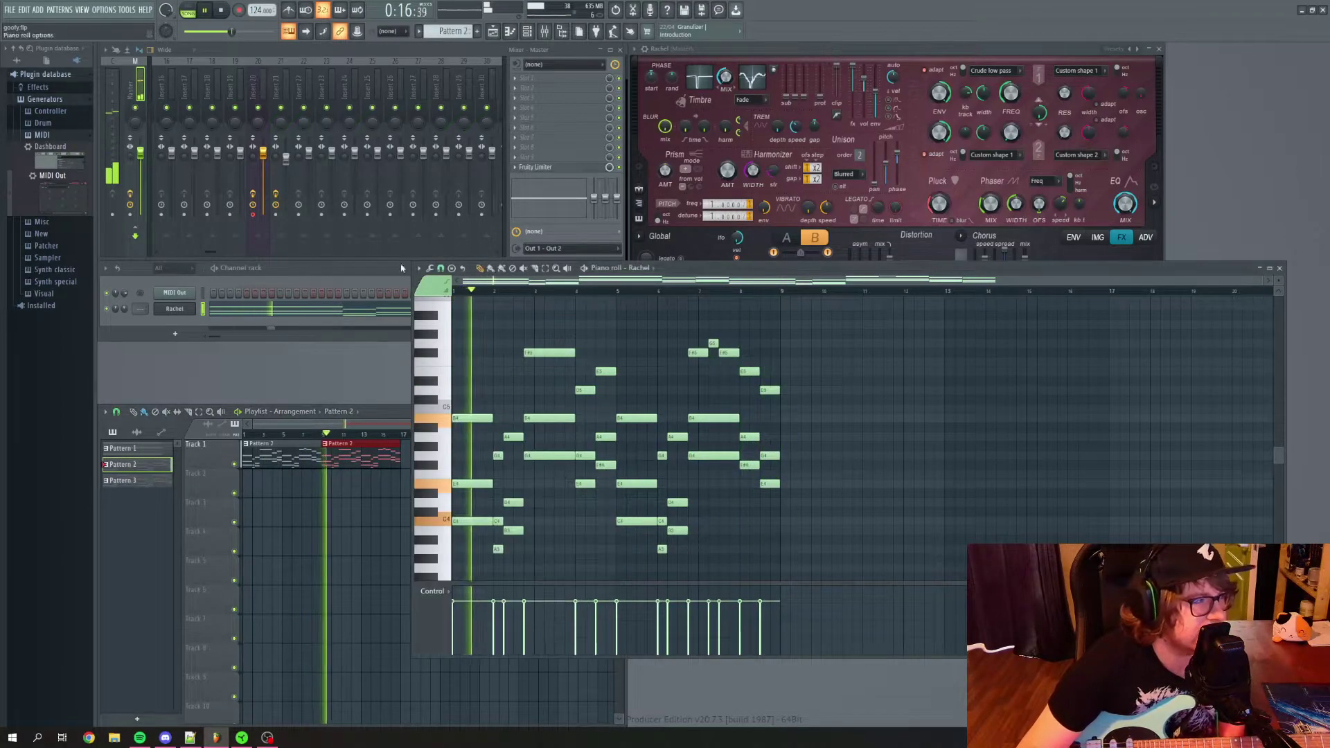
pyautogui.click(173, 313)
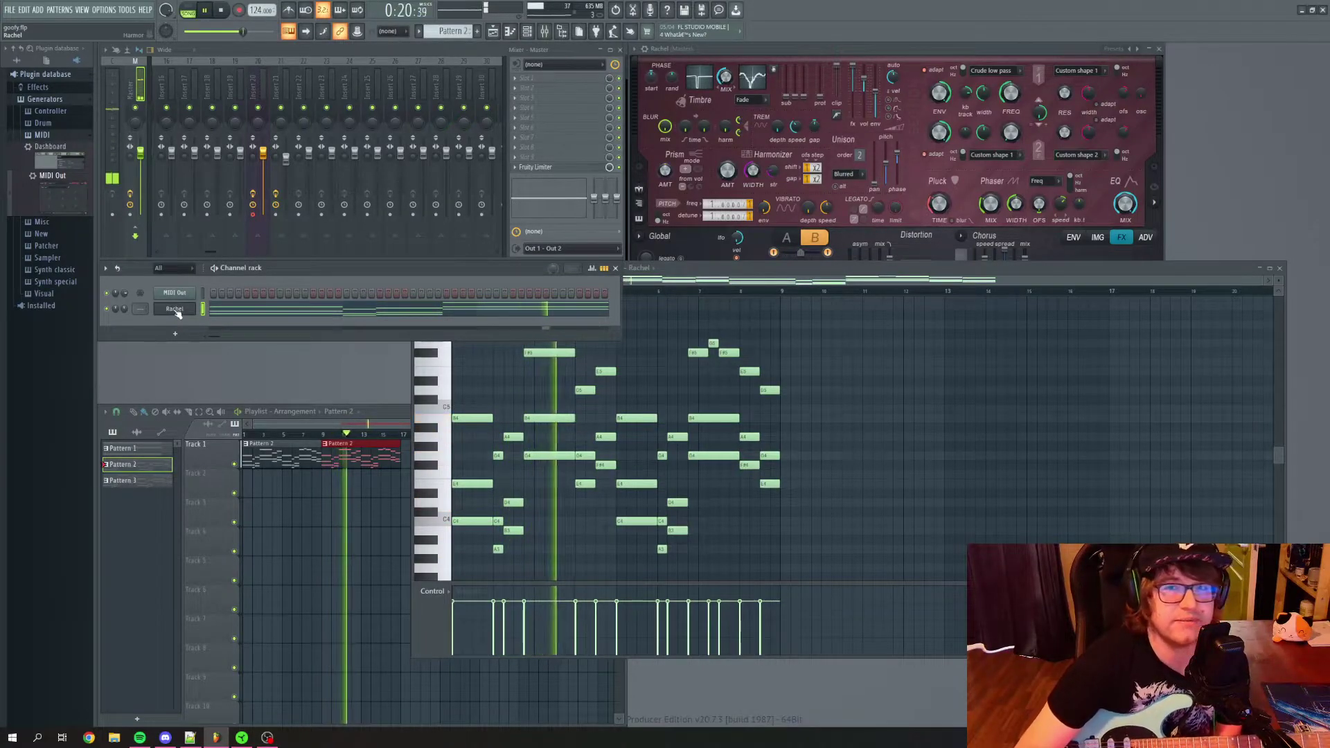
pyautogui.rightClick(178, 314)
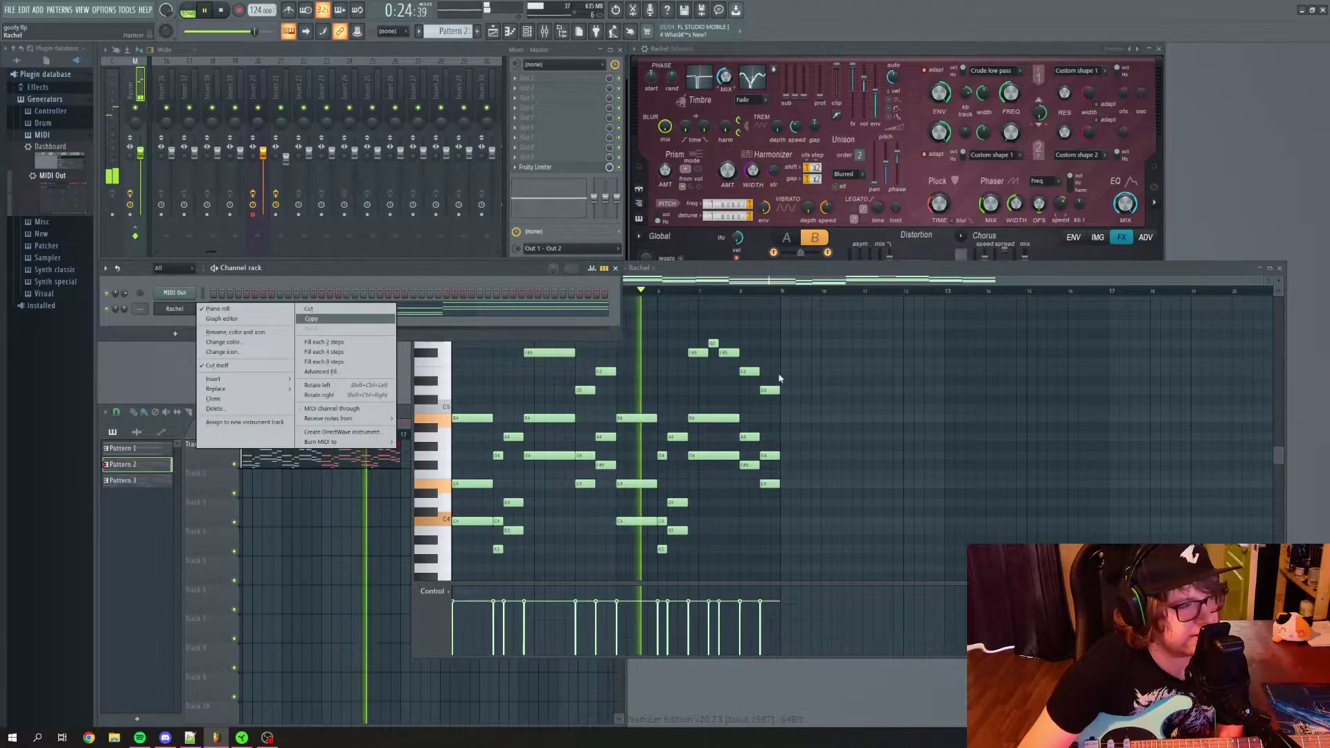
pyautogui.click(192, 314)
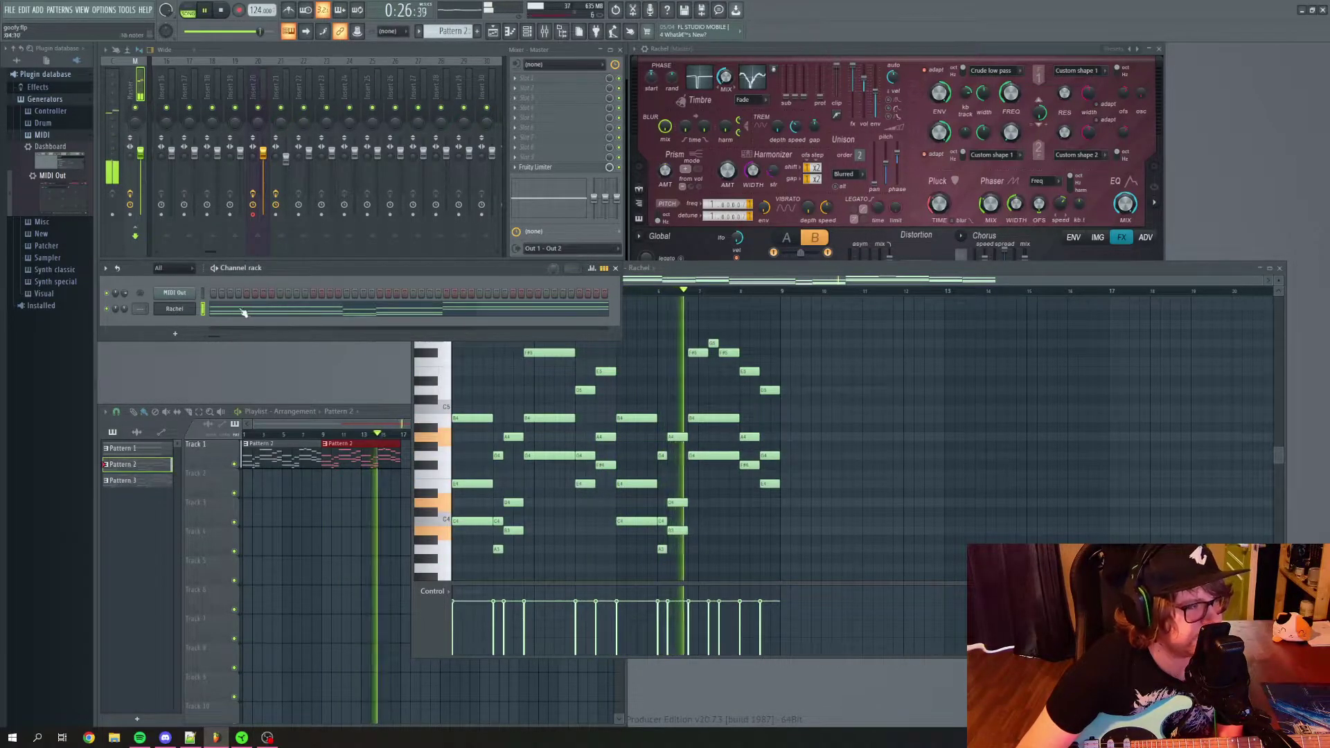
pyautogui.rightClick(175, 314)
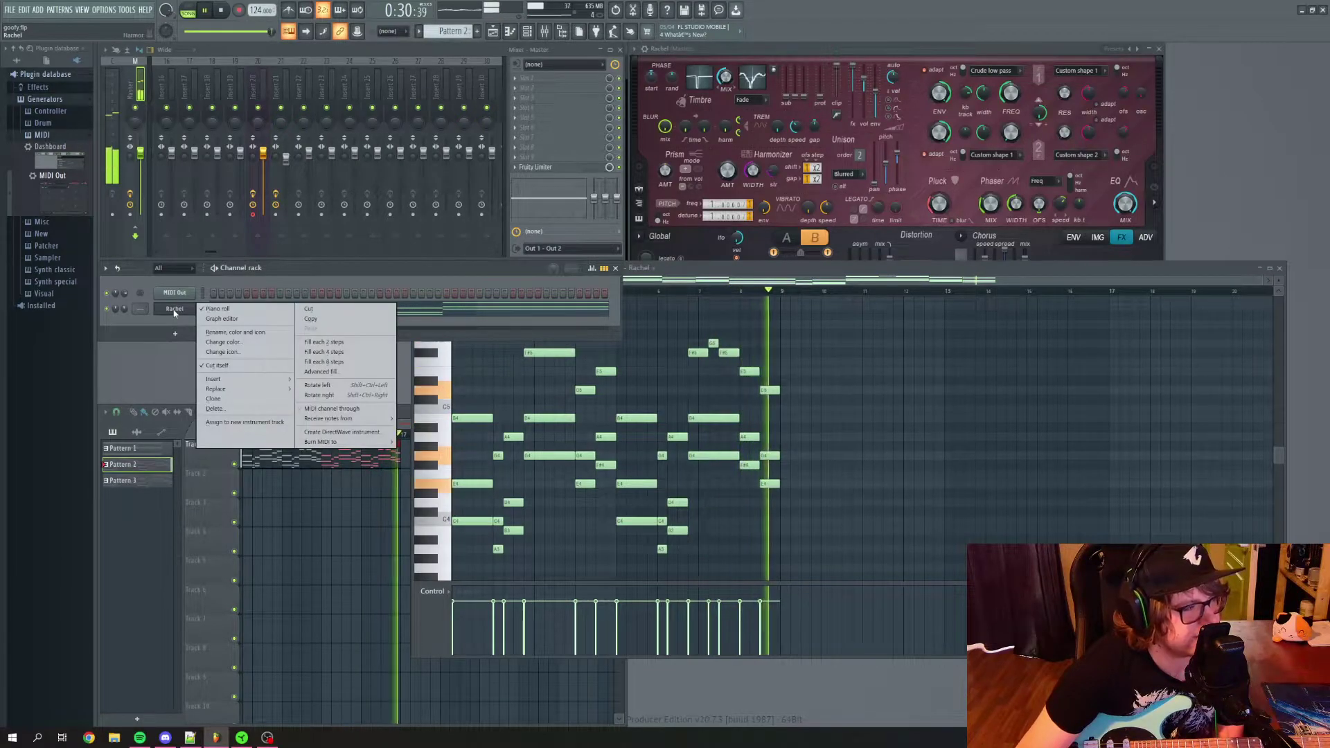
pyautogui.moveTo(236, 395)
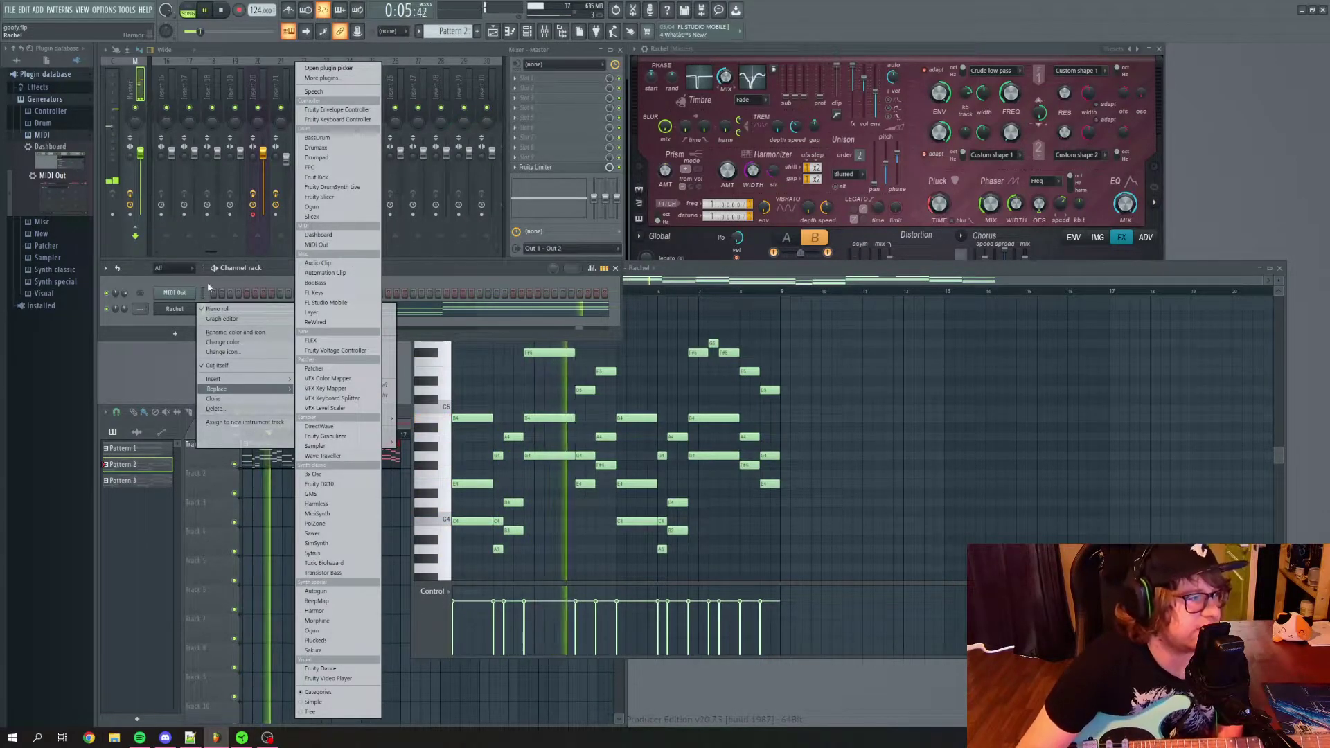
pyautogui.click(154, 491)
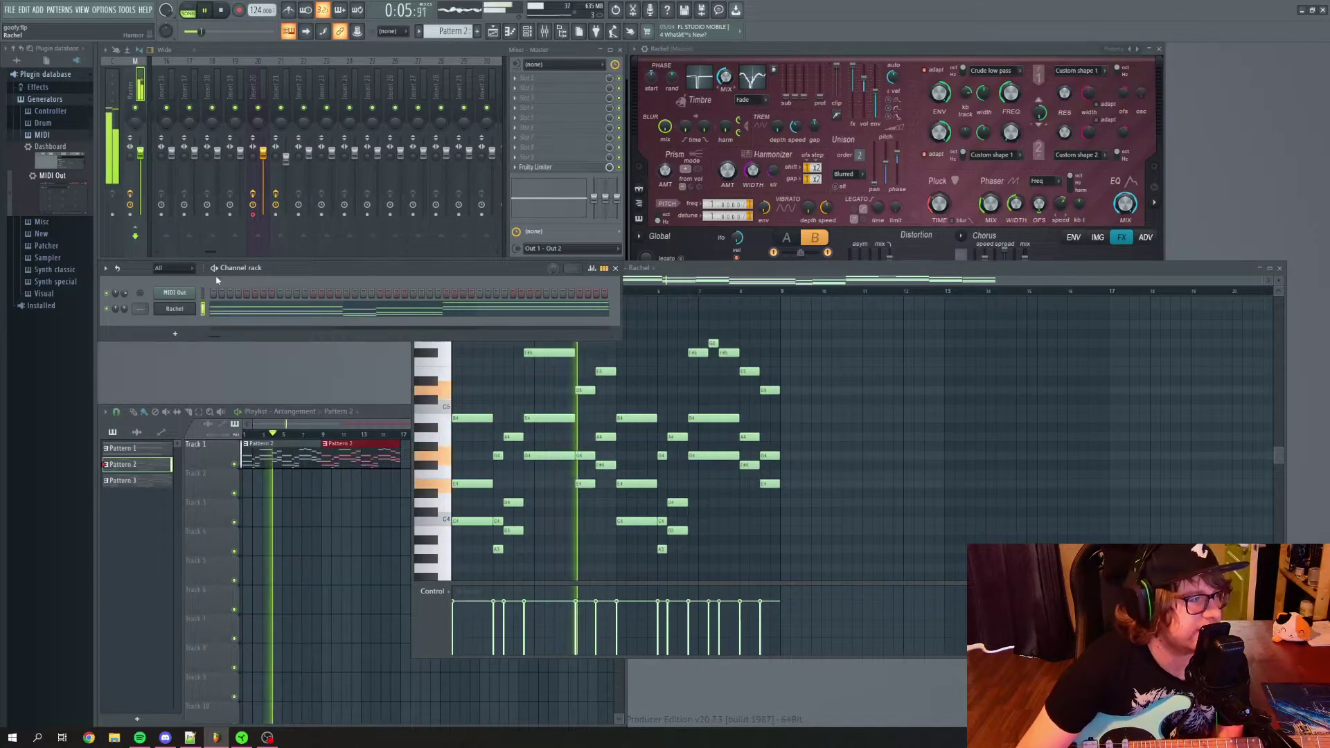
# Select Pattern 3 and open the MIDI Out channel's notes in the piano roll
pyautogui.click(139, 481)
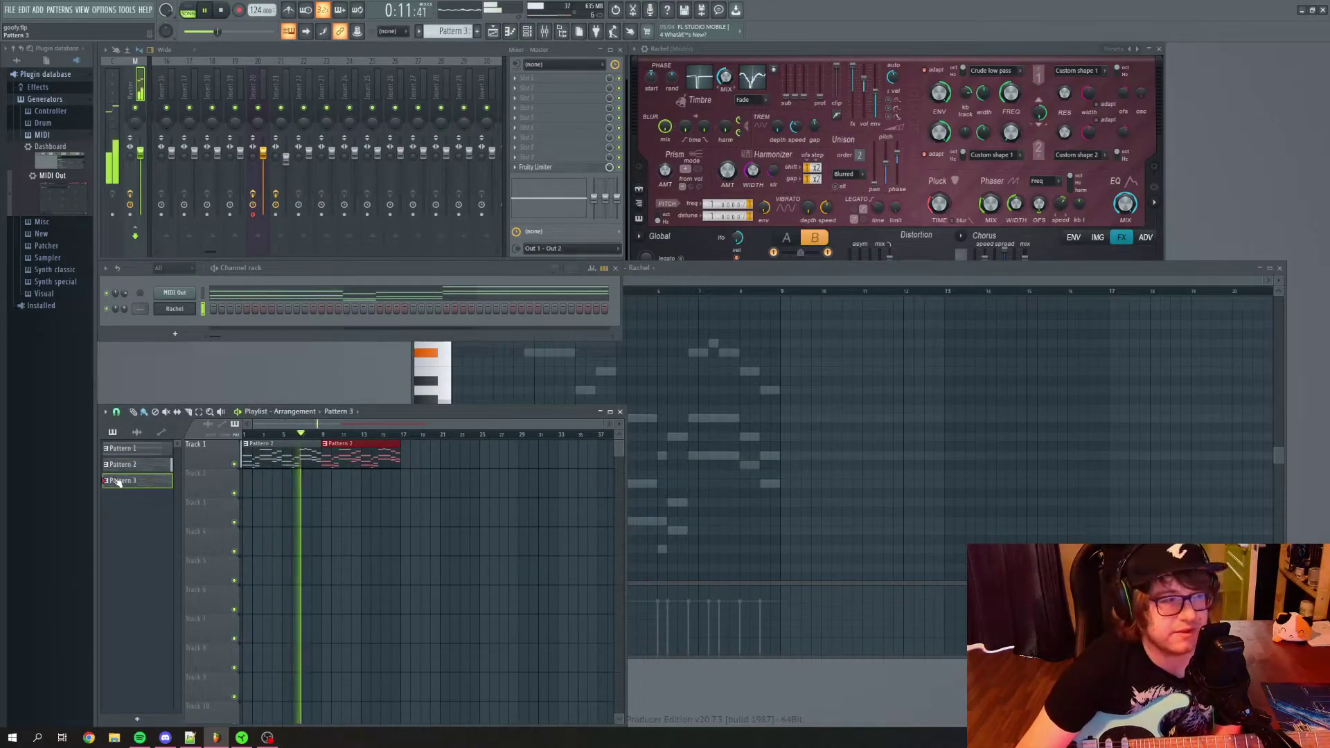
pyautogui.click(227, 297)
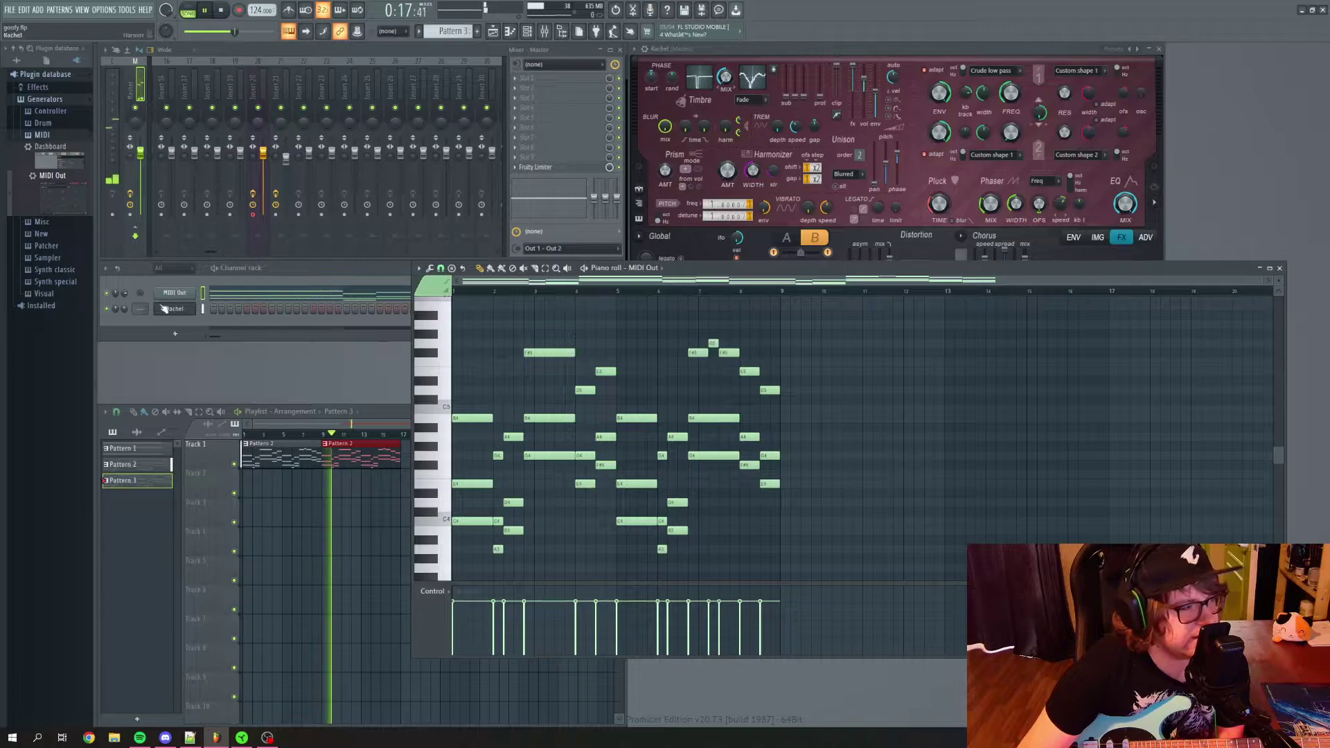
pyautogui.click(303, 276)
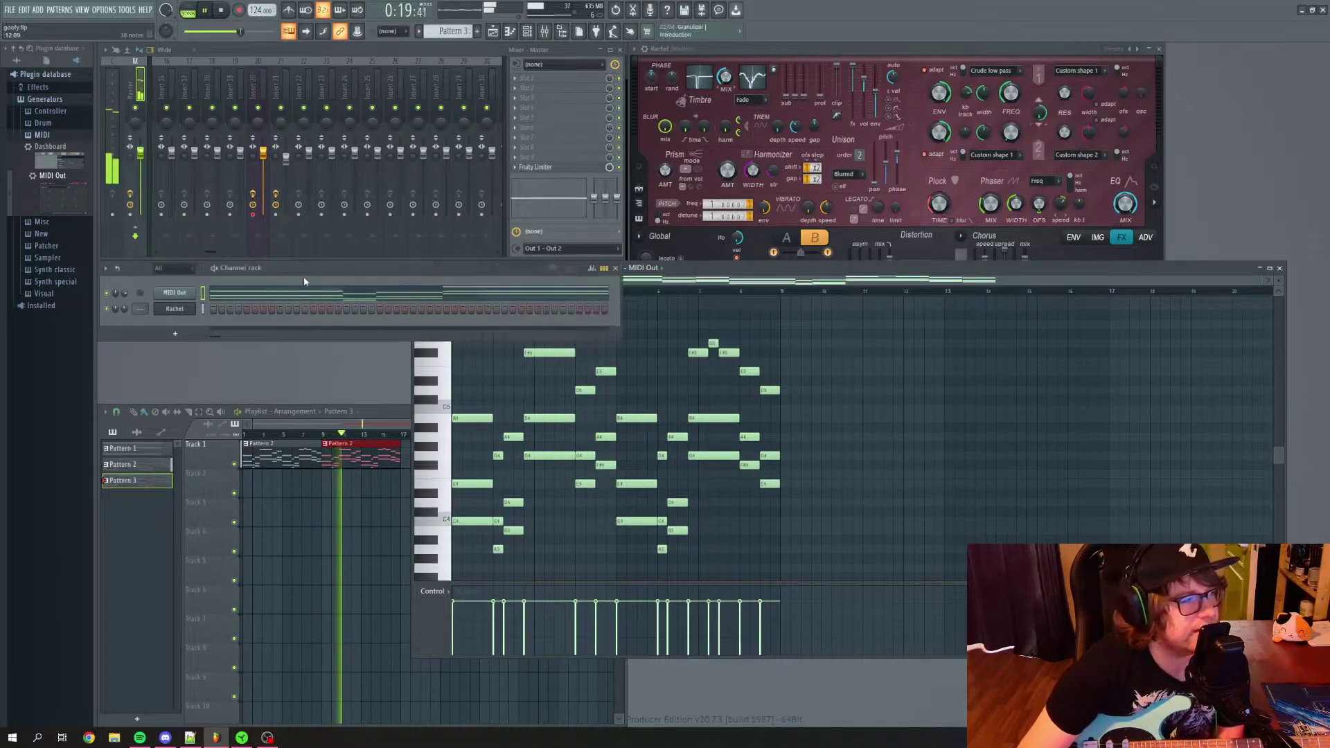
# Place two Pattern 3 clips back to back on playlist Track 2, then mute and unmute Track 1 during playback
pyautogui.click(255, 482)
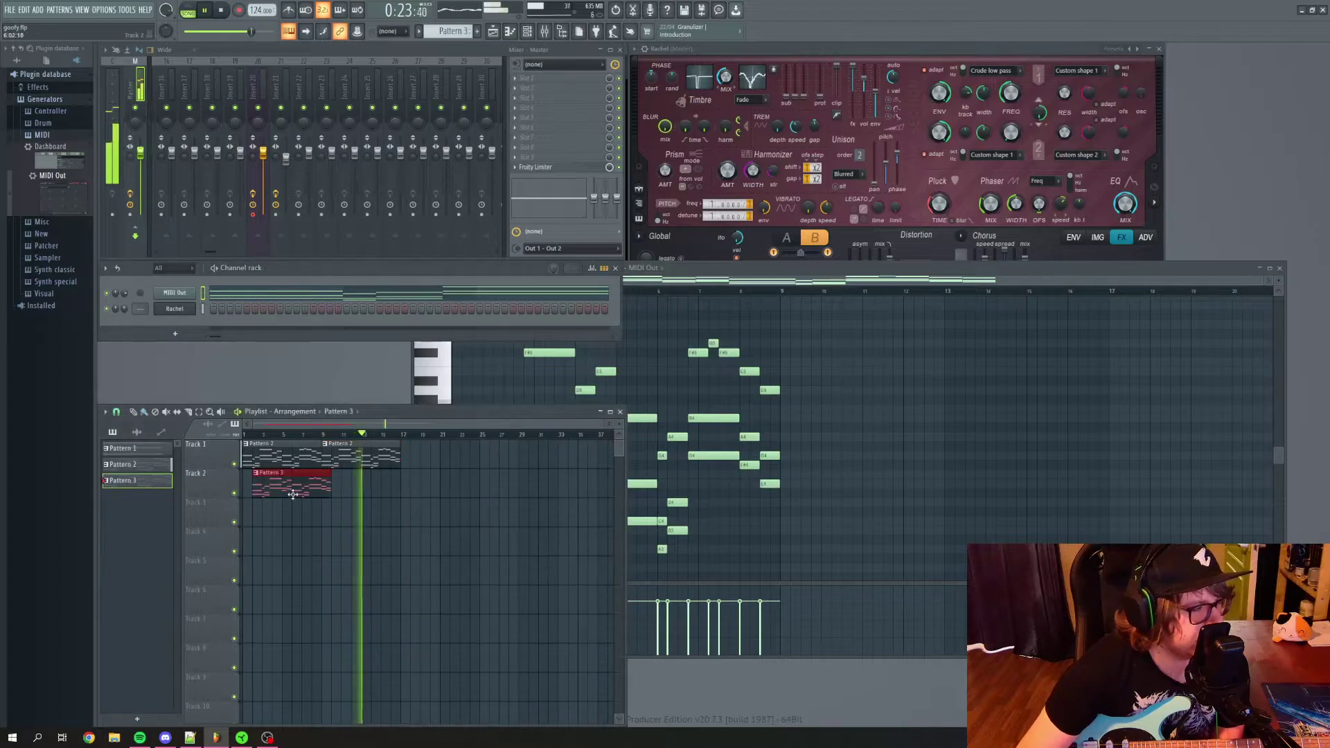
pyautogui.click(350, 489)
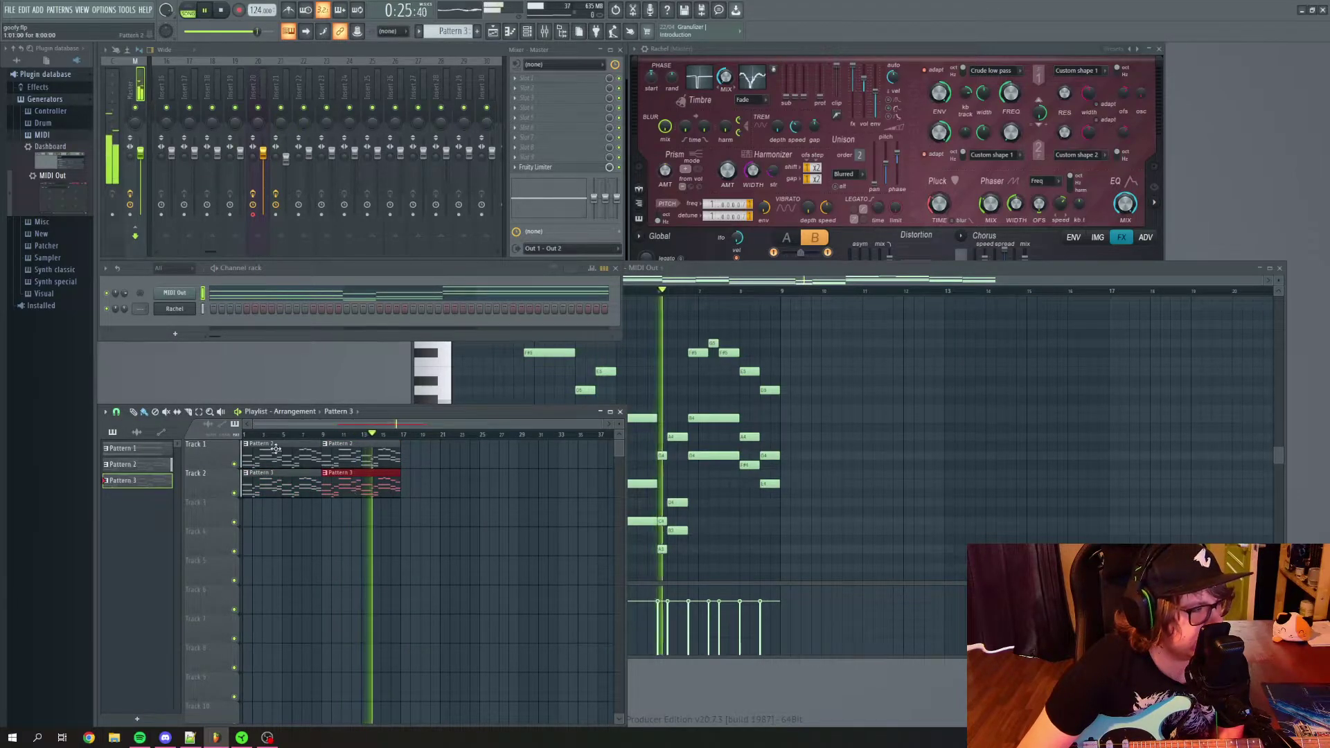
pyautogui.click(235, 466)
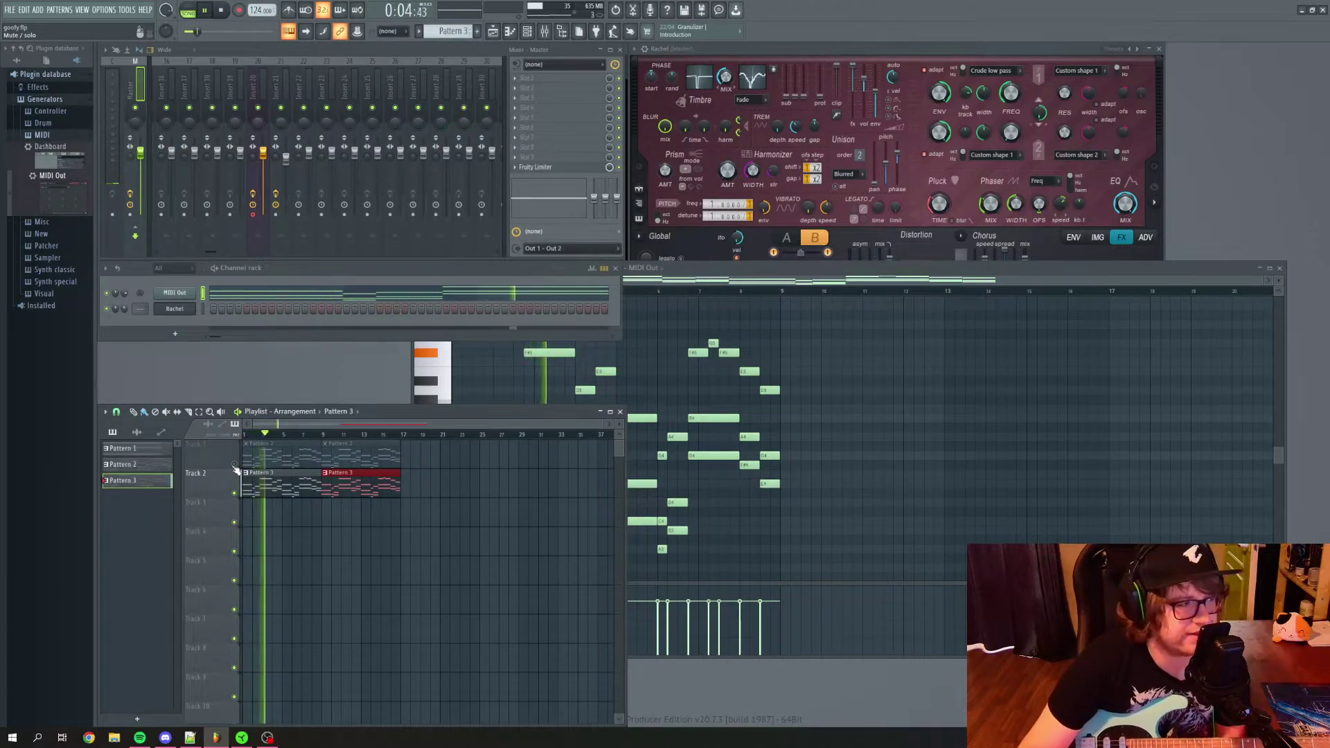
pyautogui.click(234, 465)
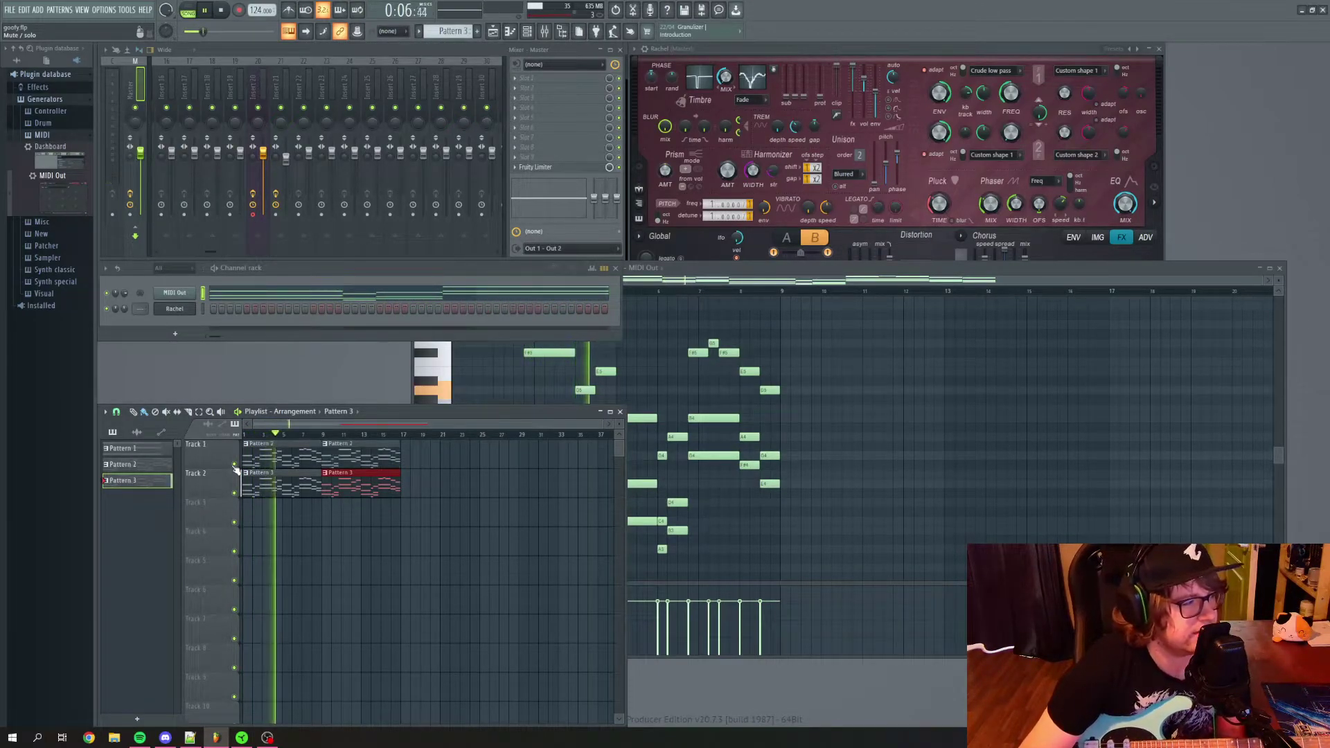
# Open the MIDI Out channel's settings and close the piano roll, Rachel synth and Archetype Tim Henson windows
pyautogui.click(177, 292)
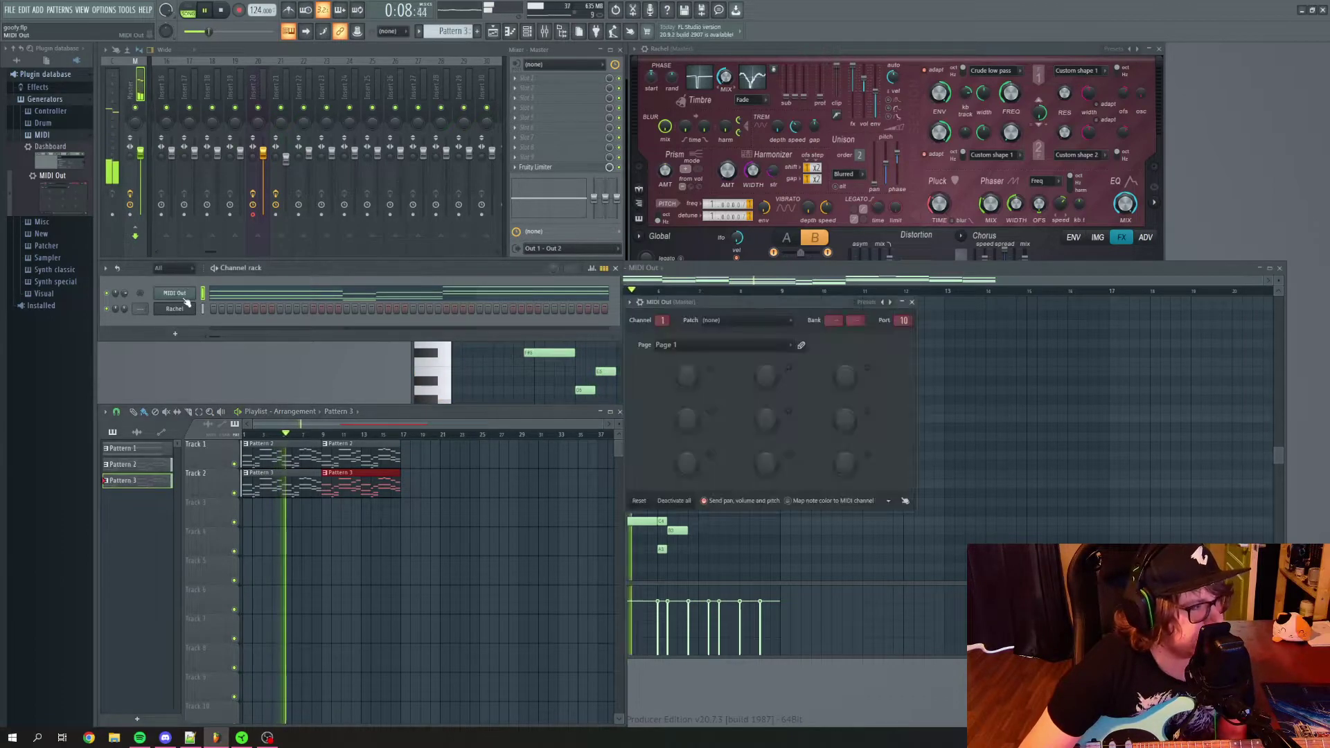
pyautogui.click(1278, 297)
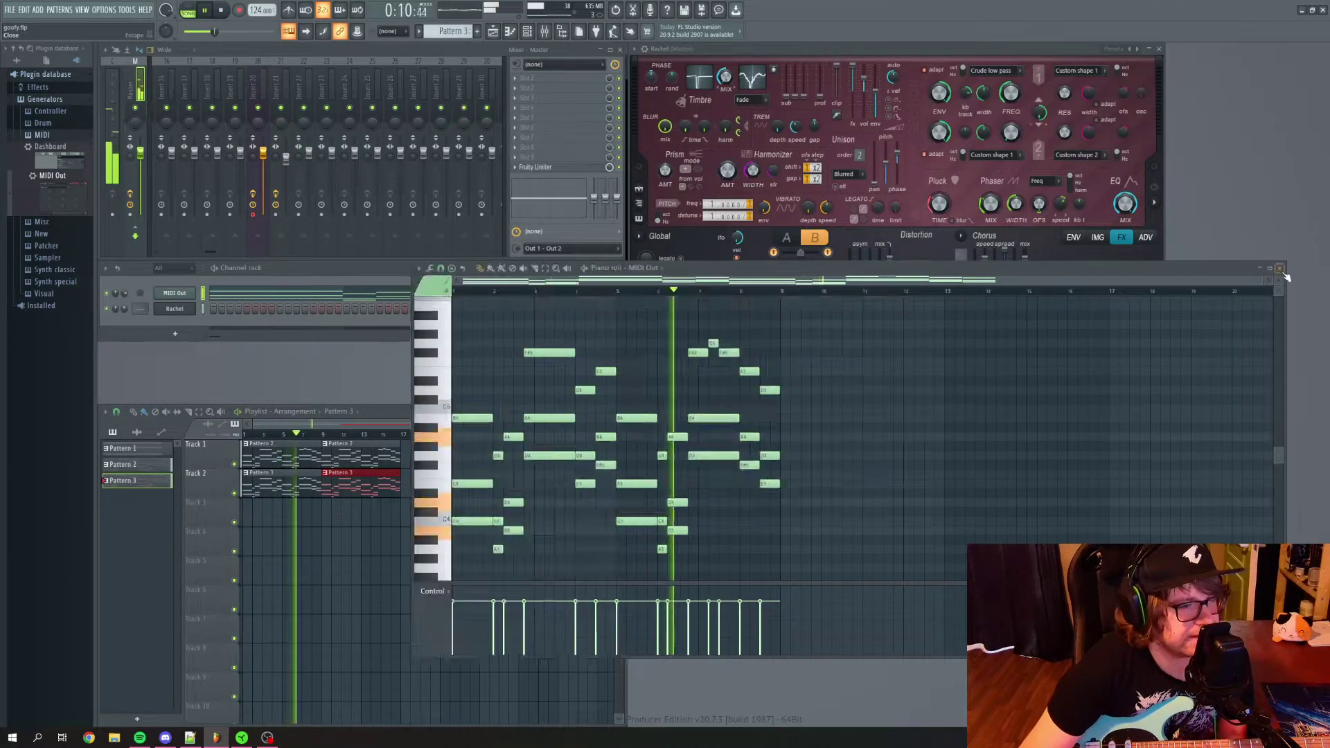
pyautogui.click(1280, 267)
pyautogui.click(1146, 104)
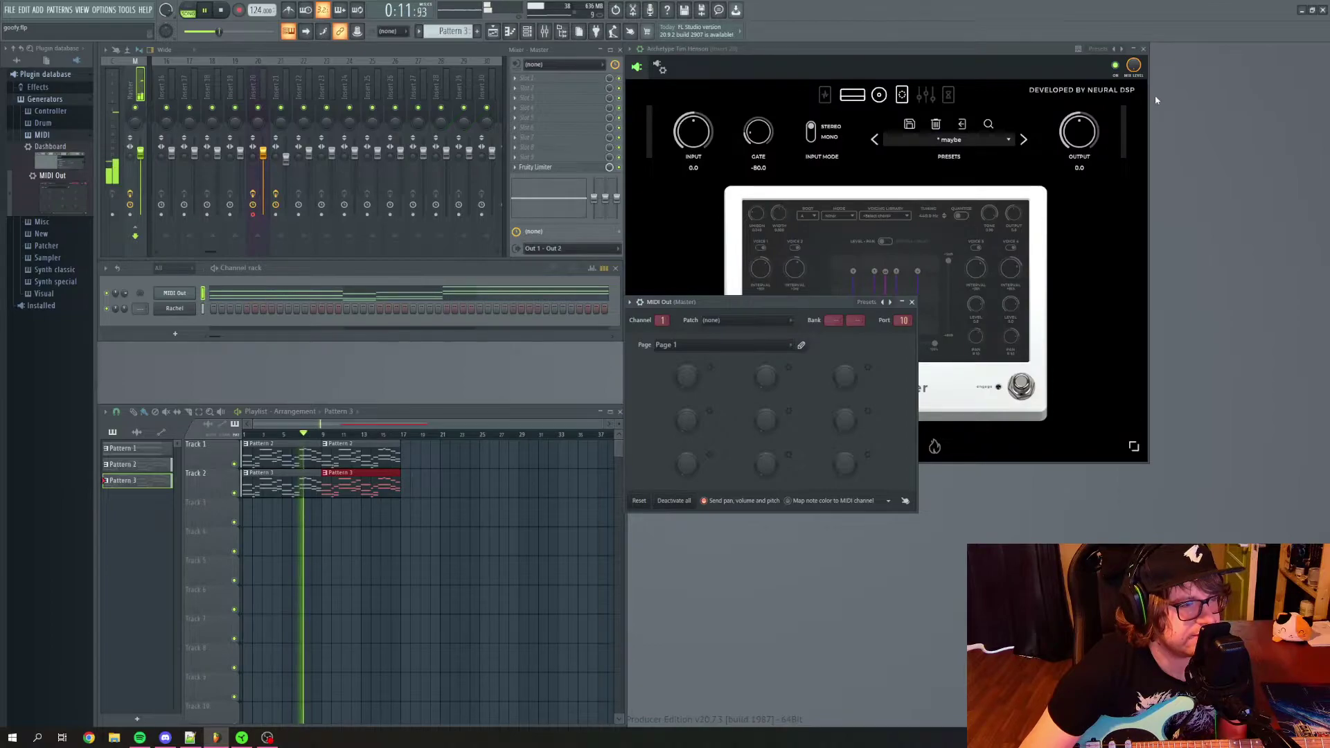
pyautogui.click(1143, 48)
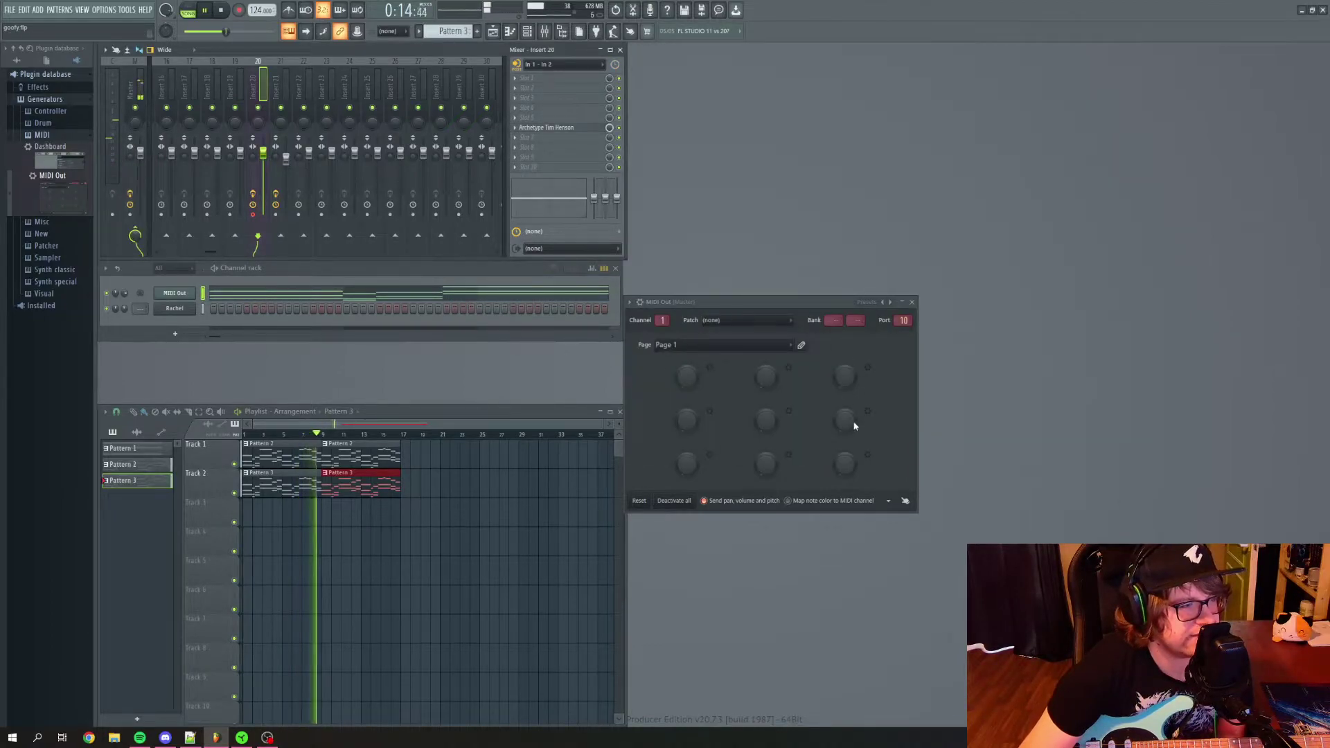
# Set the MIDI Out channel's port number to 10
pyautogui.moveTo(904, 320)
pyautogui.mouseDown()
pyautogui.moveTo(904, 356)
pyautogui.moveTo(896, 327)
pyautogui.mouseUp()
pyautogui.scroll(9, 898, 320)
pyautogui.scroll(1, 898, 320)
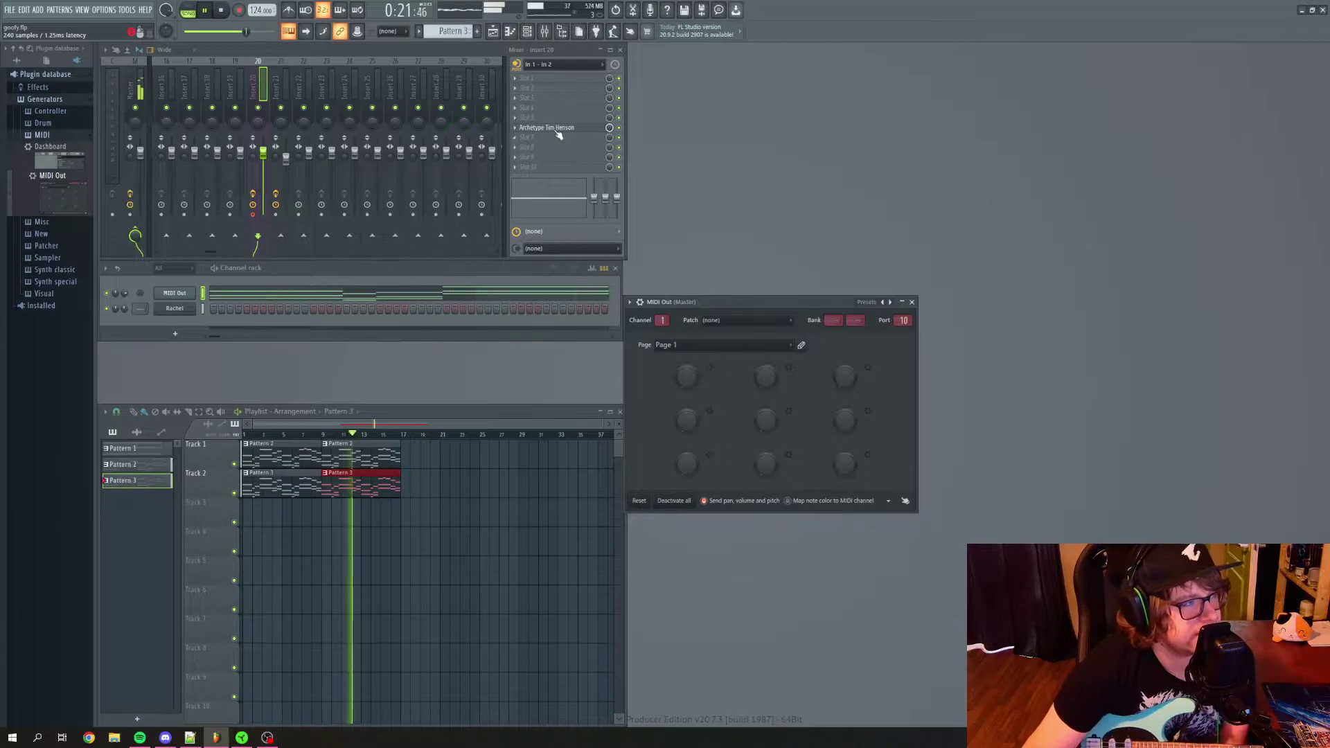
# Open Archetype Tim Henson from mixer insert 20 and move the MIDI Out window below the plugin
pyautogui.click(557, 129)
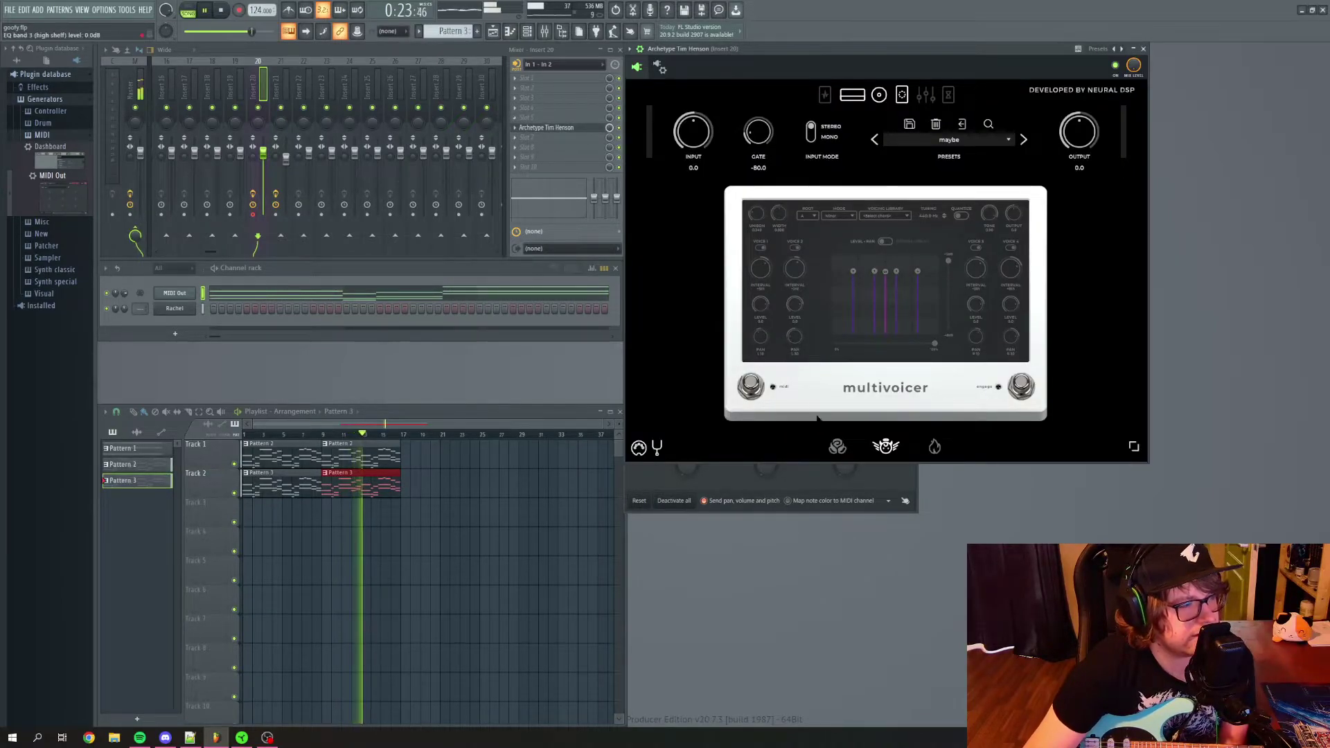
pyautogui.click(917, 500)
pyautogui.moveTo(797, 303); pyautogui.dragTo(797, 474)
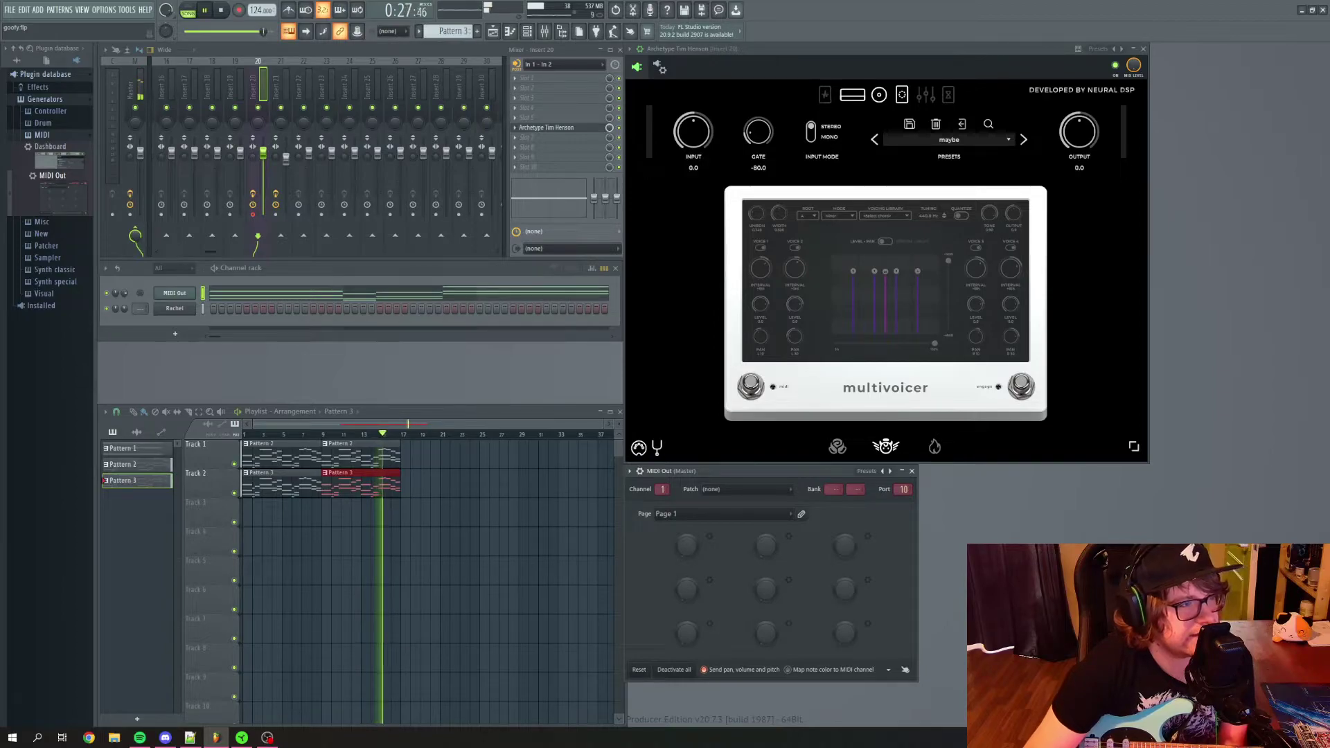
# Open the VST wrapper settings of Archetype Tim Henson and set its MIDI input port to 10
pyautogui.click(671, 76)
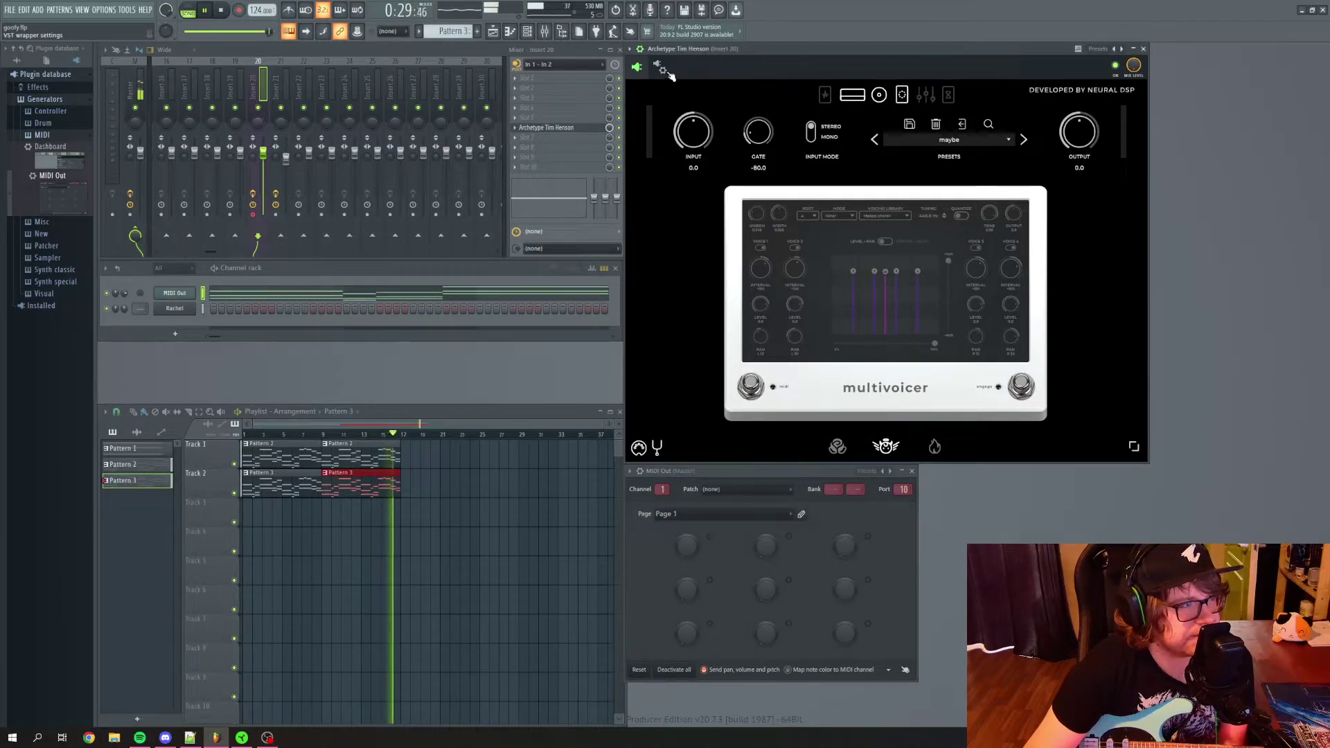
pyautogui.click(640, 49)
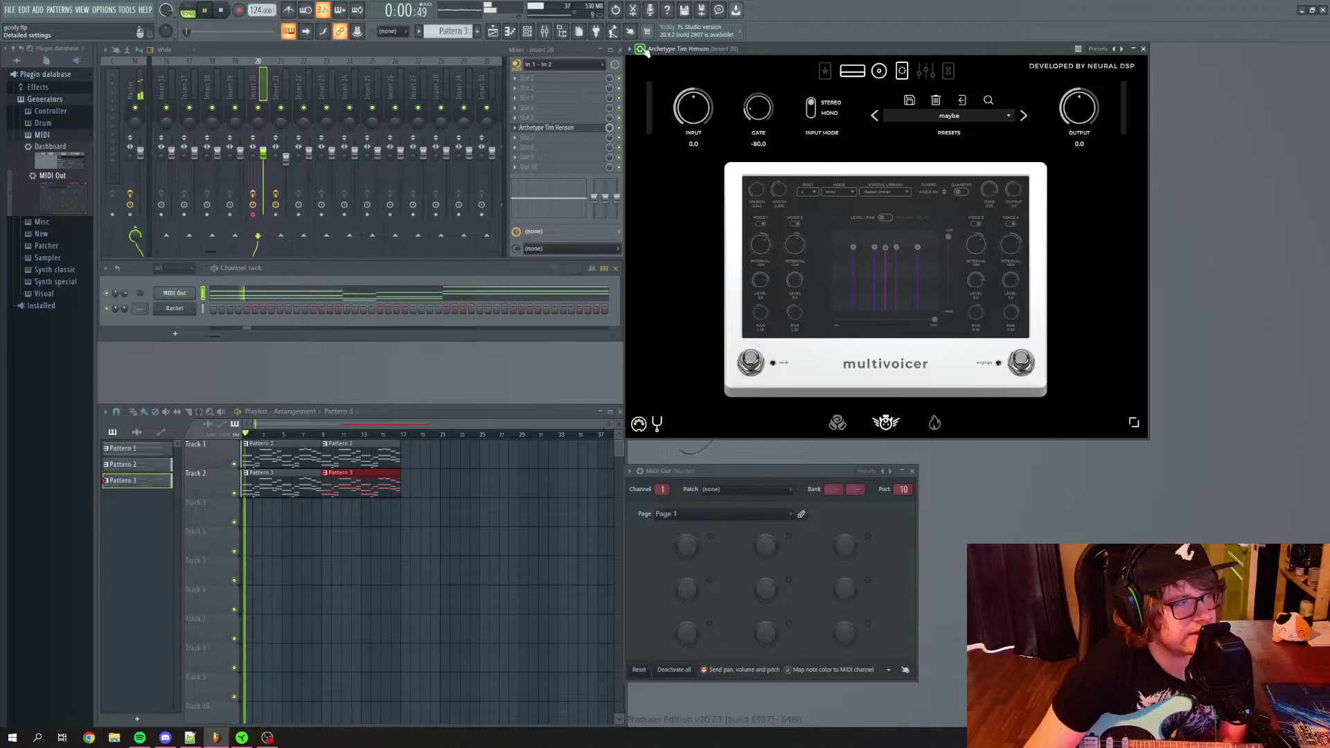
pyautogui.click(641, 50)
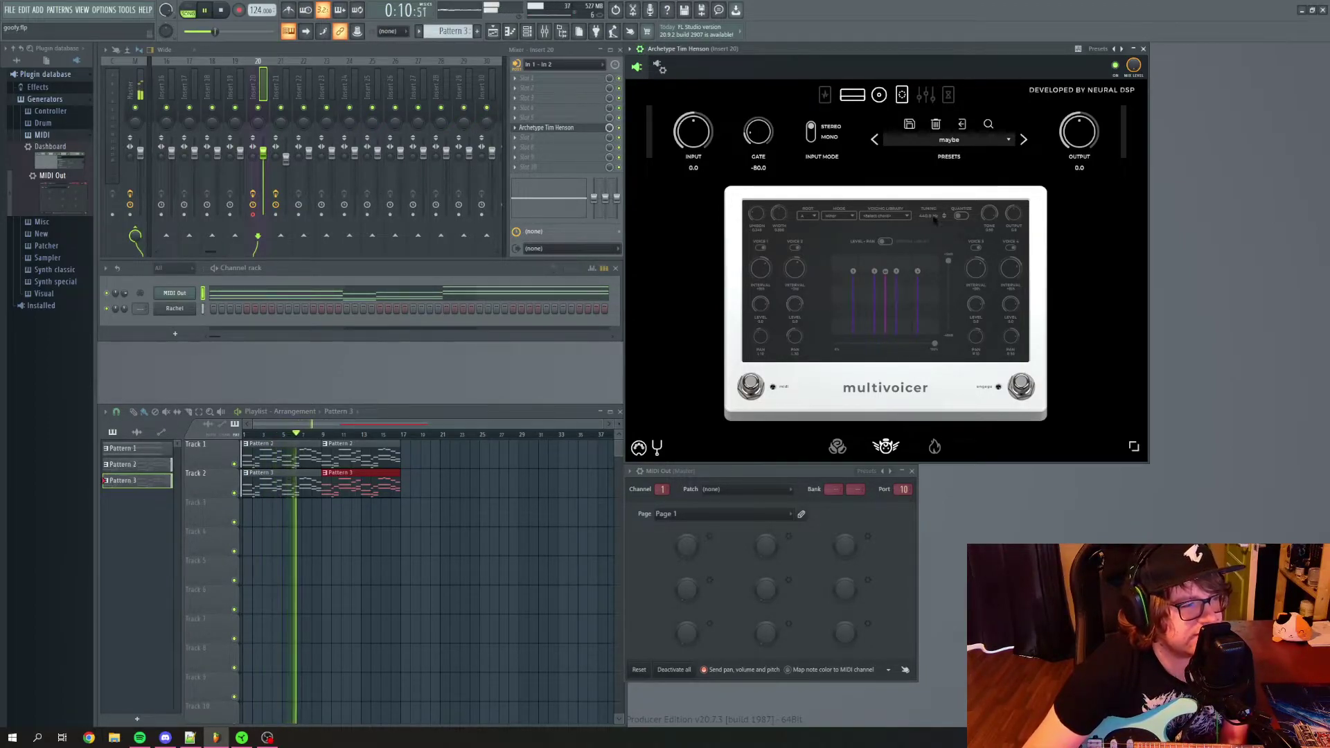
pyautogui.click(661, 68)
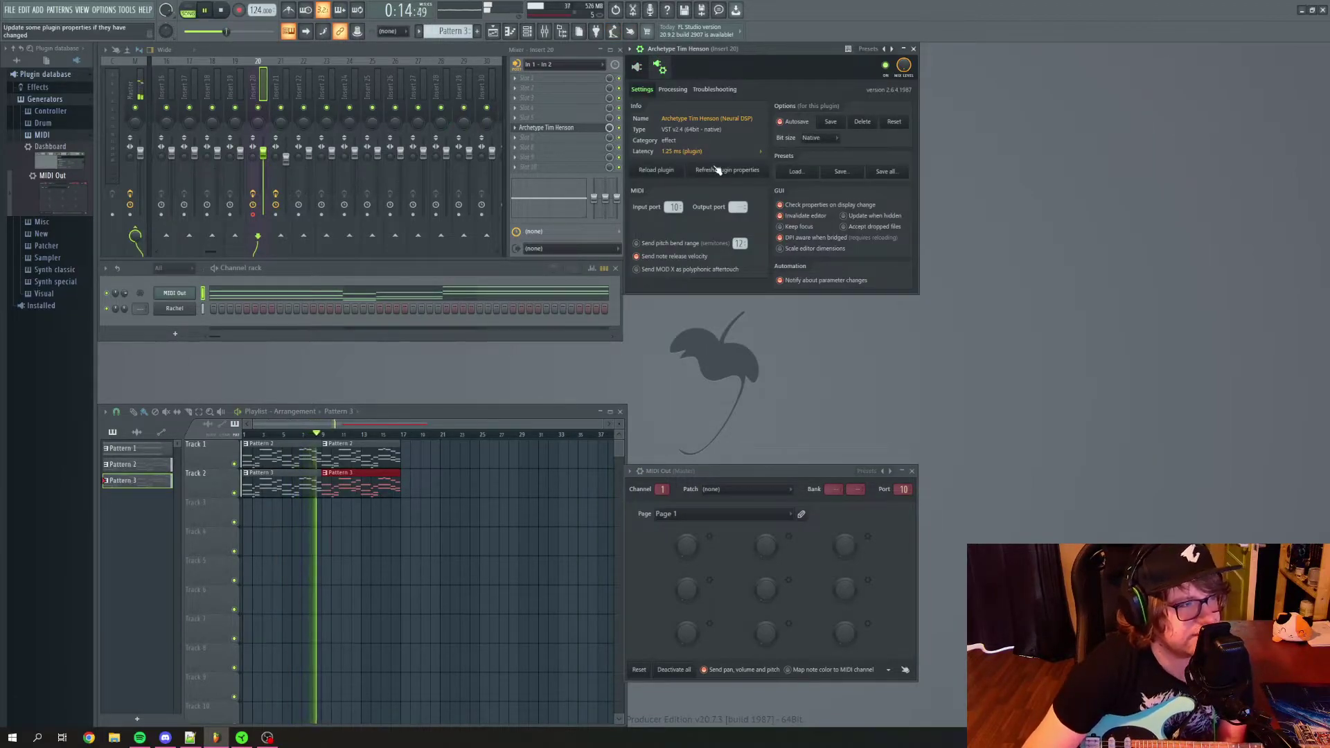
pyautogui.moveTo(673, 207)
pyautogui.mouseDown()
pyautogui.moveTo(672, 234)
pyautogui.moveTo(671, 211)
pyautogui.mouseUp()
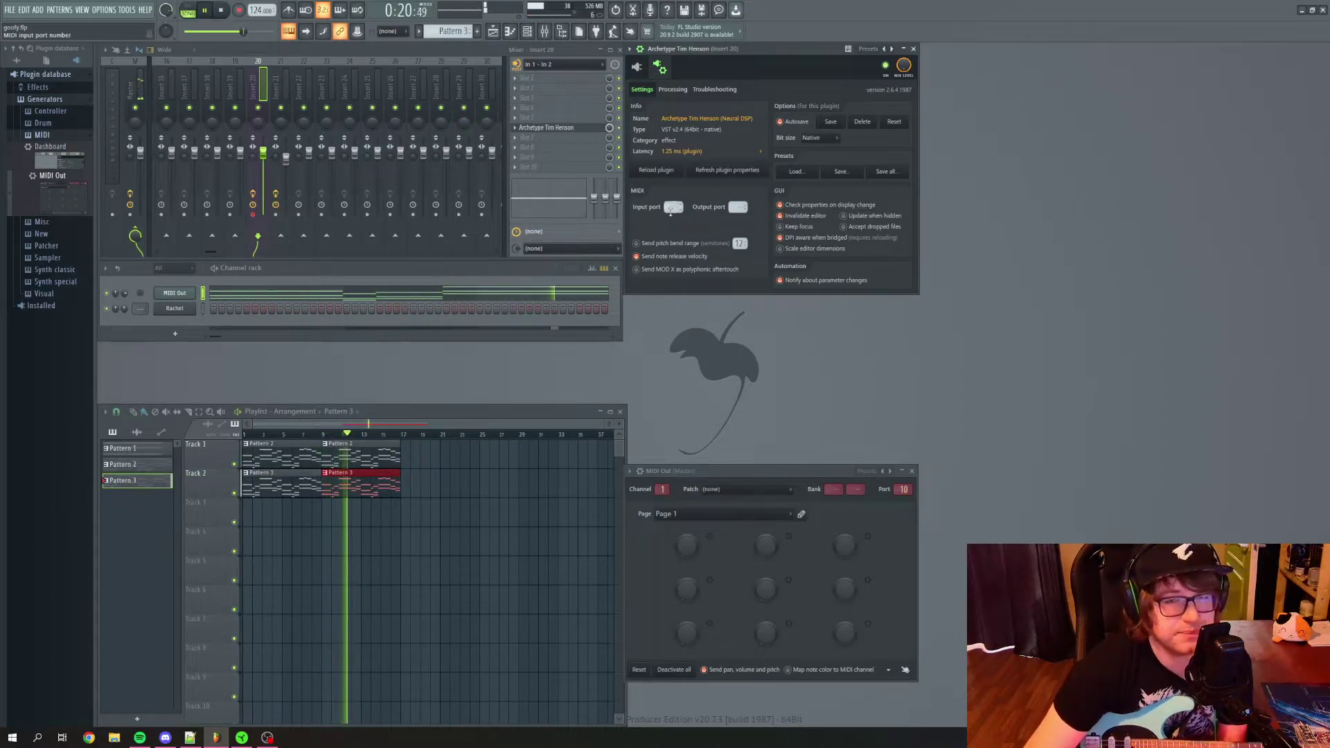
pyautogui.scroll(5, 672, 209)
pyautogui.scroll(5, 672, 209)
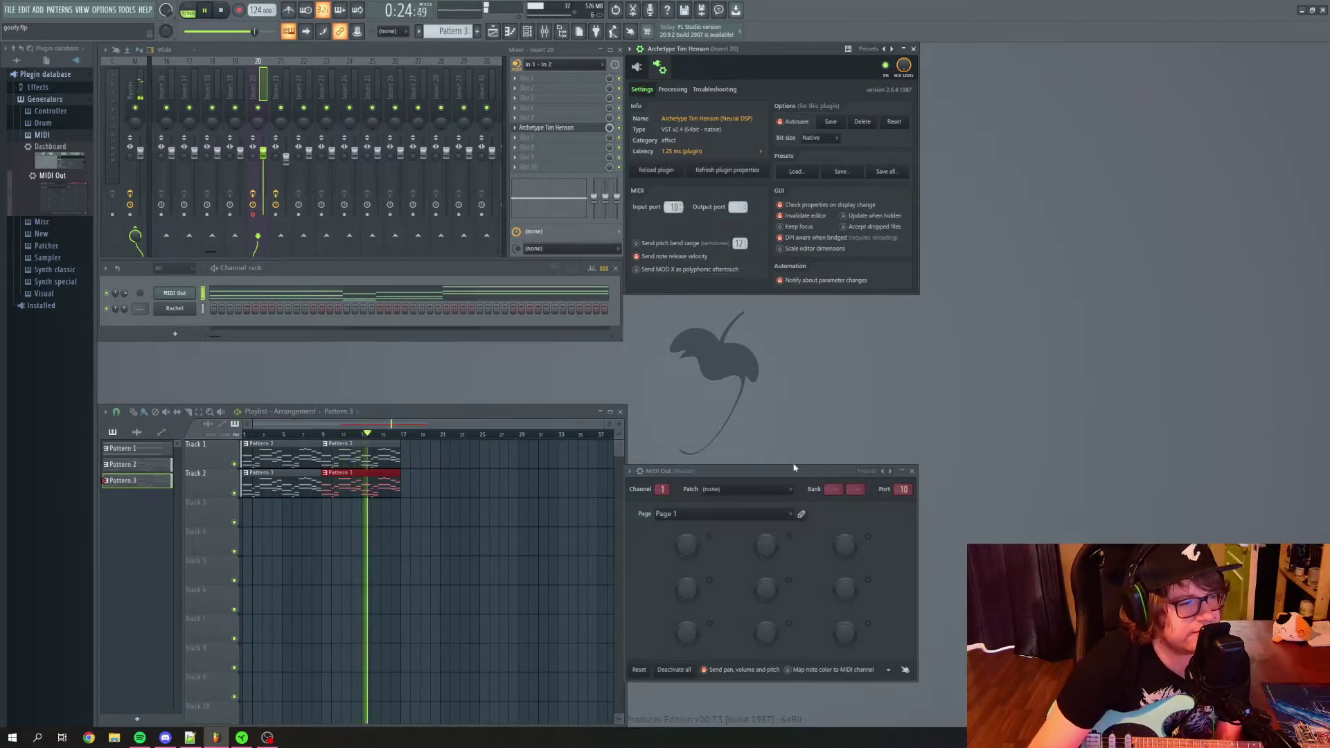
# Line up the MIDI Out window with the wrapper settings to compare ports, then return to the plugin interface with MIDI Out below it
pyautogui.moveTo(795, 468); pyautogui.dragTo(790, 307)
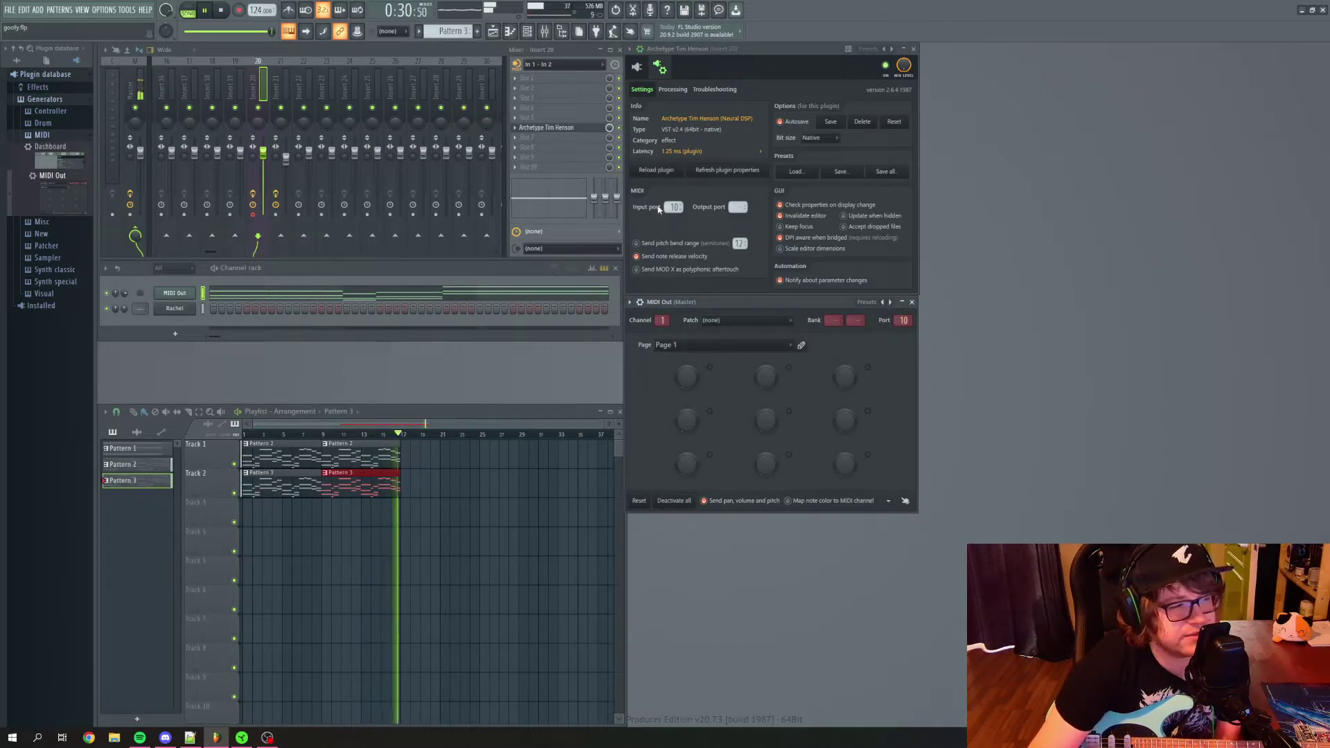
pyautogui.moveTo(756, 302); pyautogui.dragTo(755, 409)
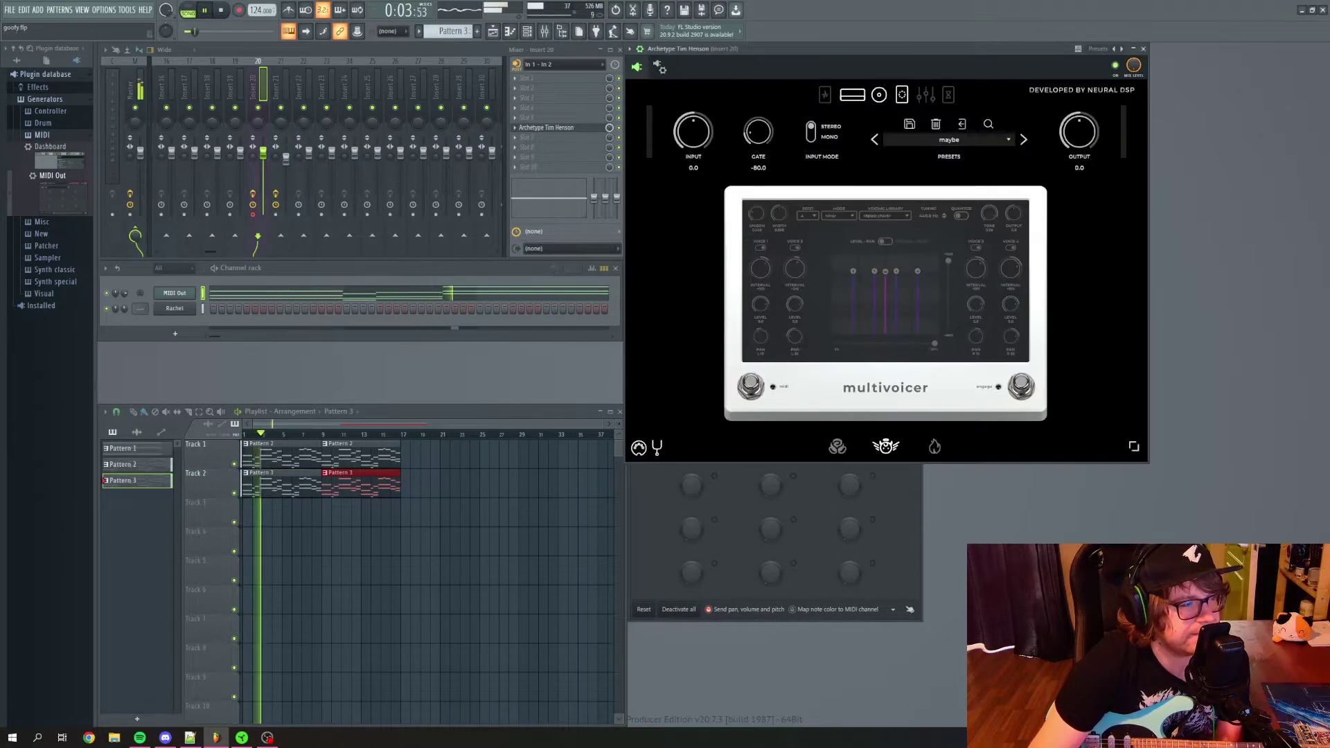
pyautogui.click(806, 410)
pyautogui.moveTo(806, 410); pyautogui.dragTo(785, 471)
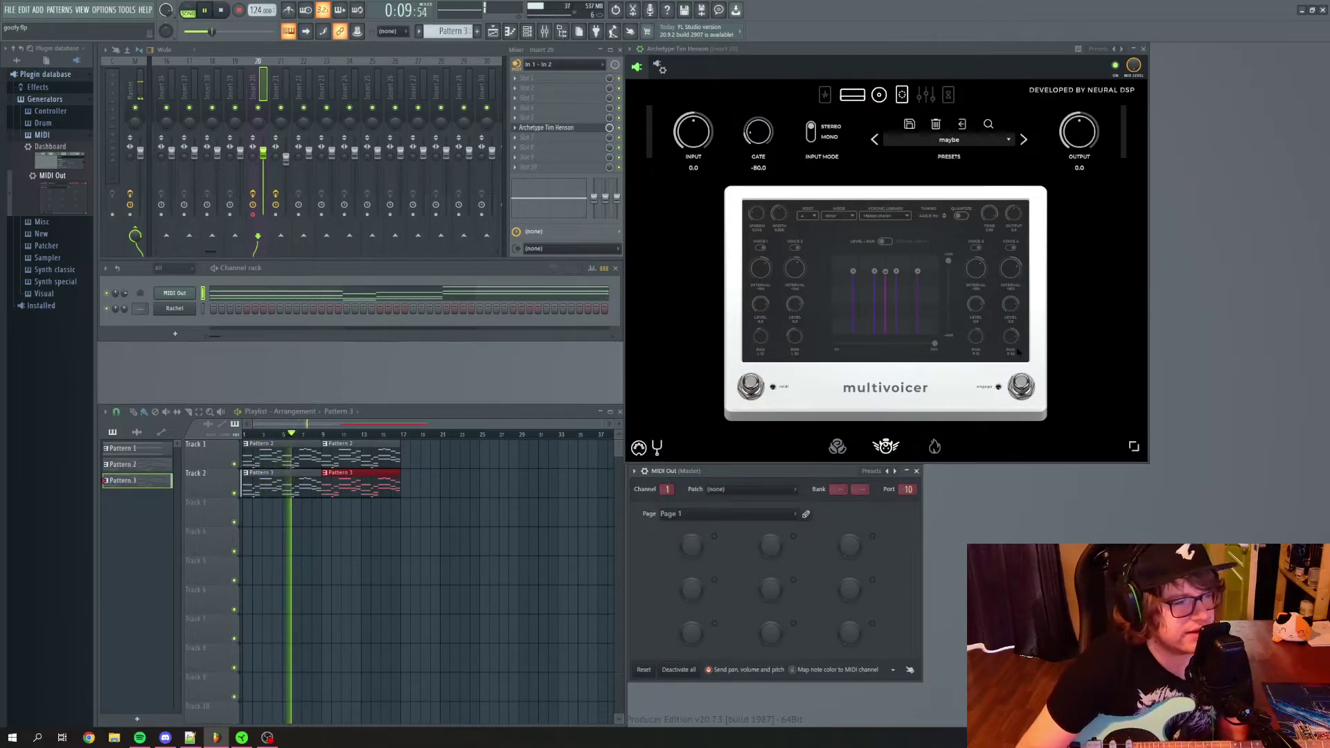
# Engage the multivoicer, enable its MIDI mode to follow the playing chords, and stop playback
pyautogui.click(1021, 386)
pyautogui.click(763, 387)
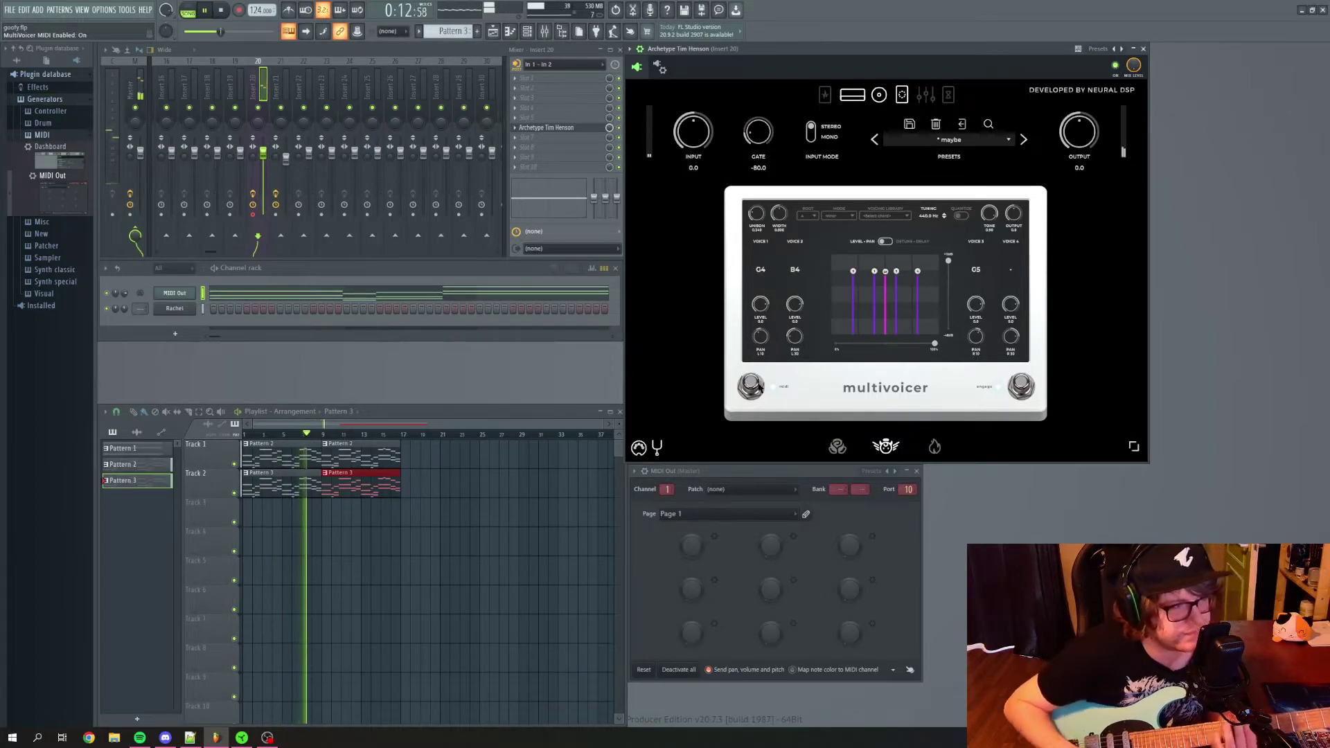
pyautogui.click(220, 10)
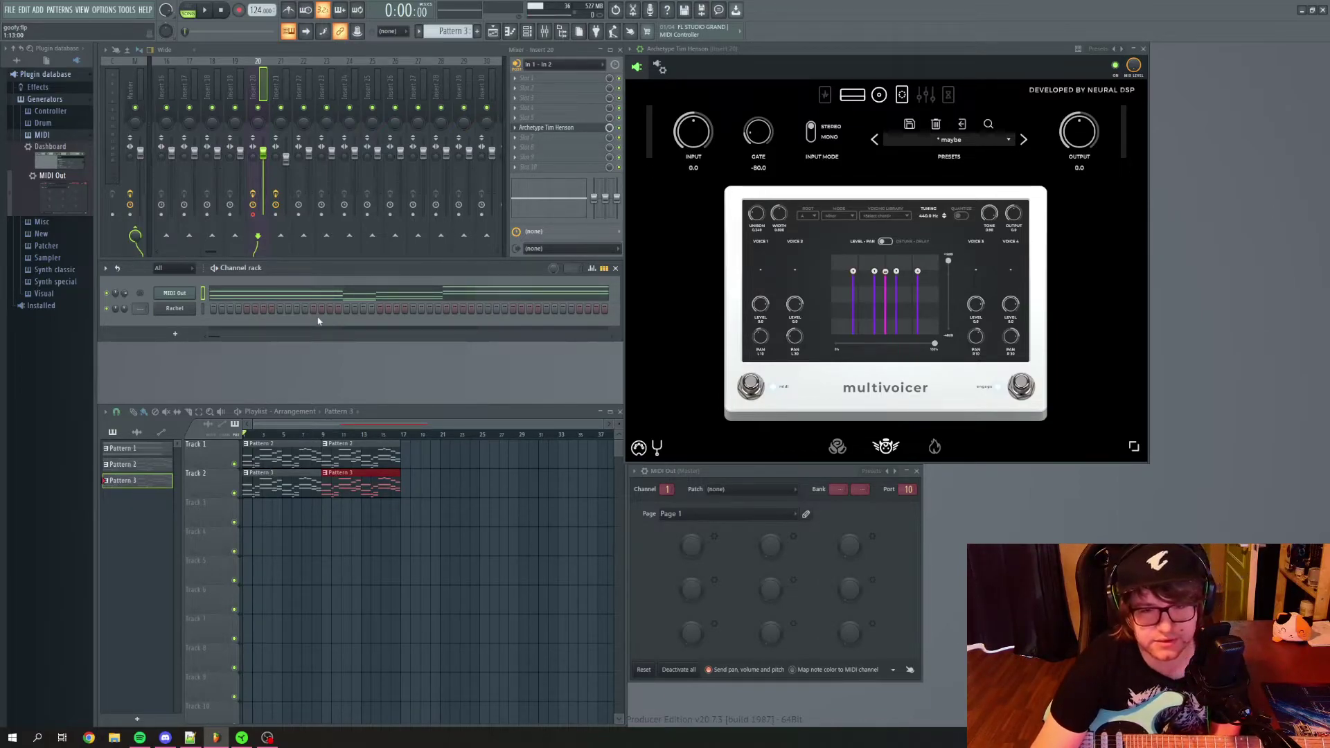
# Review the Rachel channel's options, the MIDI Out port and the Archetype Tim Henson wrapper's MIDI settings
pyautogui.rightClick(175, 310)
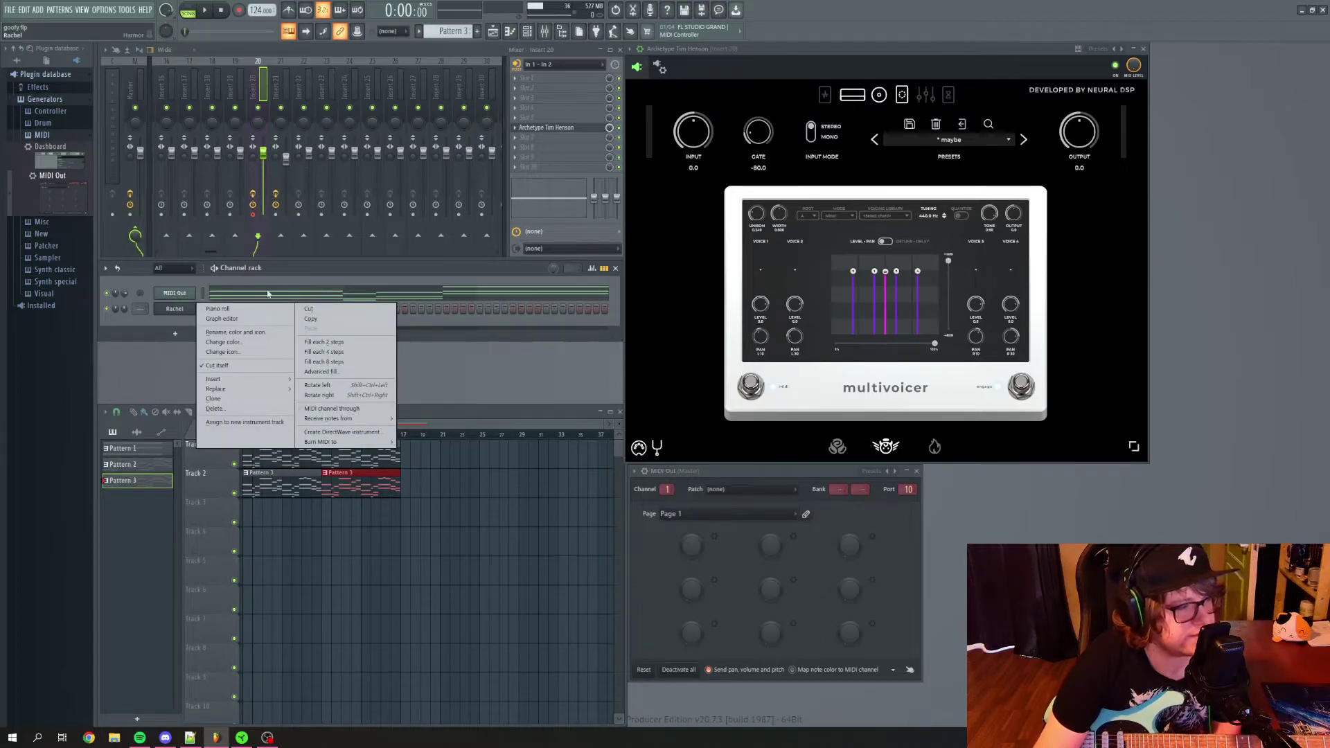
pyautogui.click(739, 468)
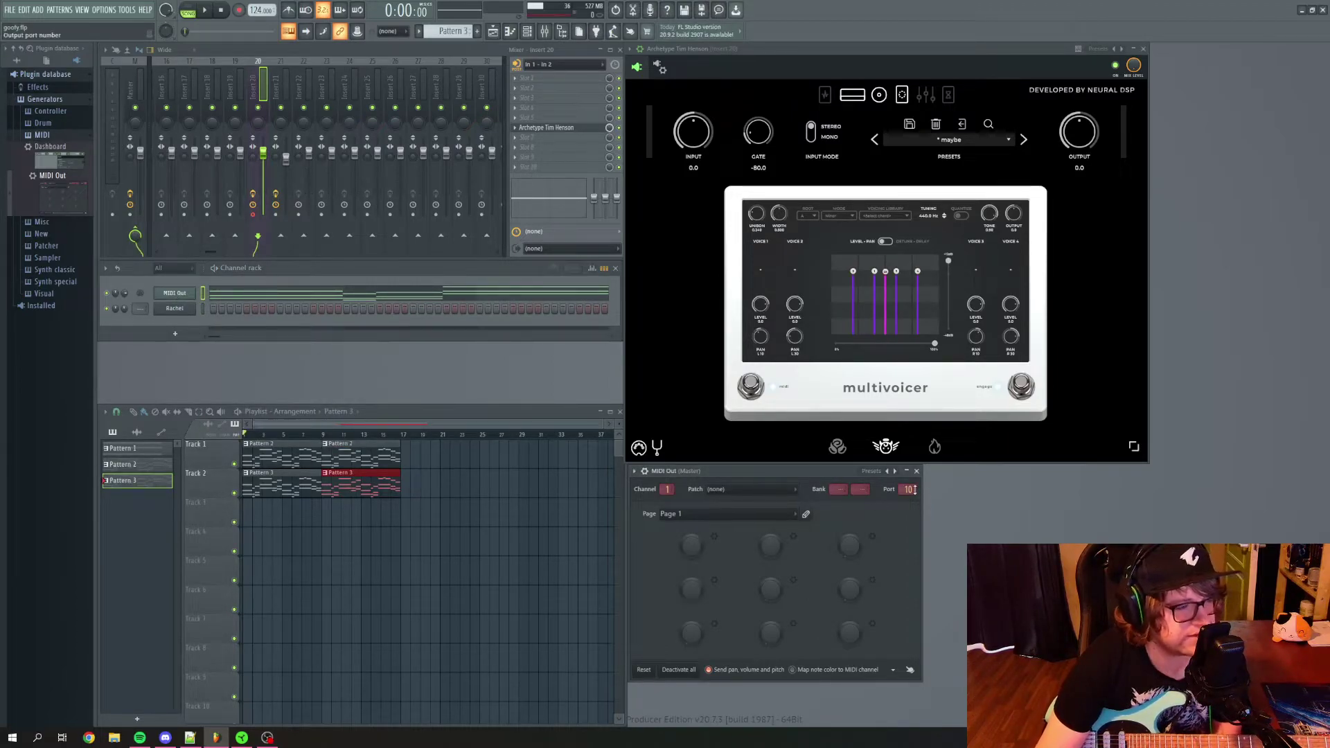
pyautogui.click(658, 69)
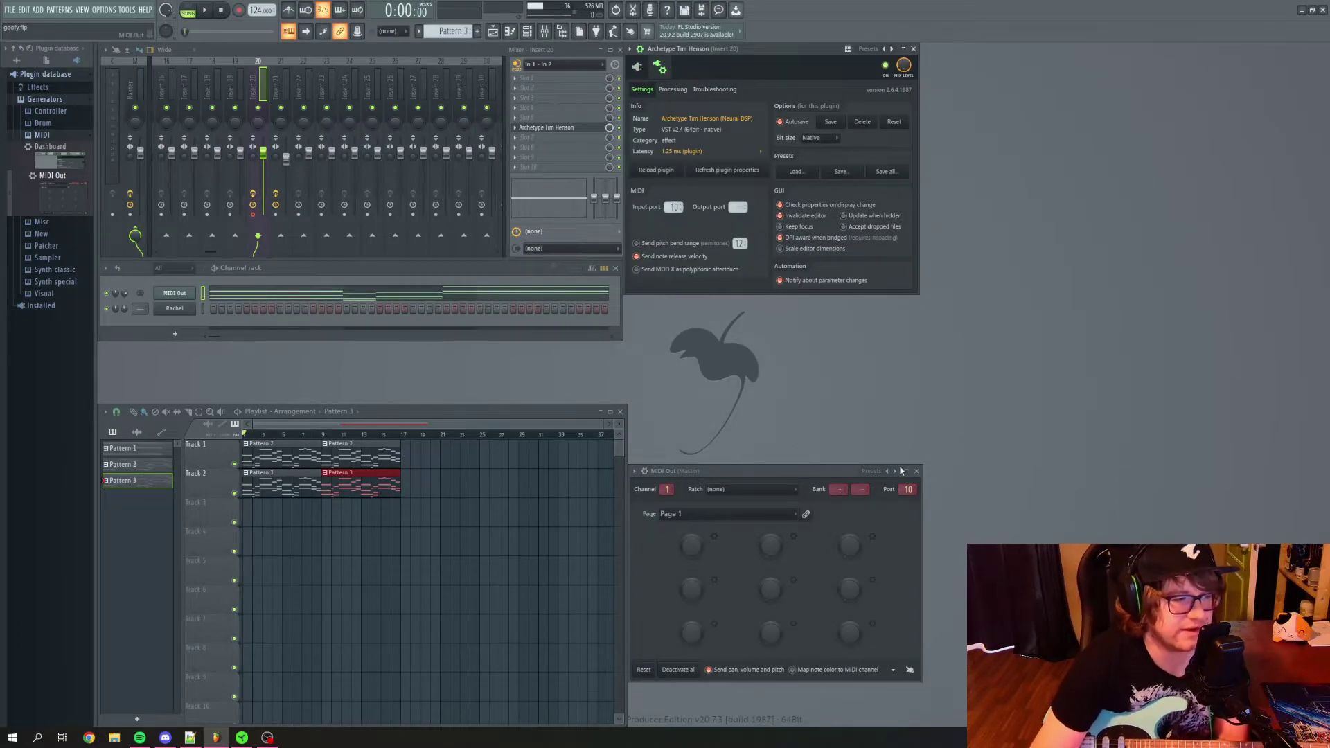
# Return from the wrapper settings to the Archetype Tim Henson interface and load the Default preset
pyautogui.click(638, 68)
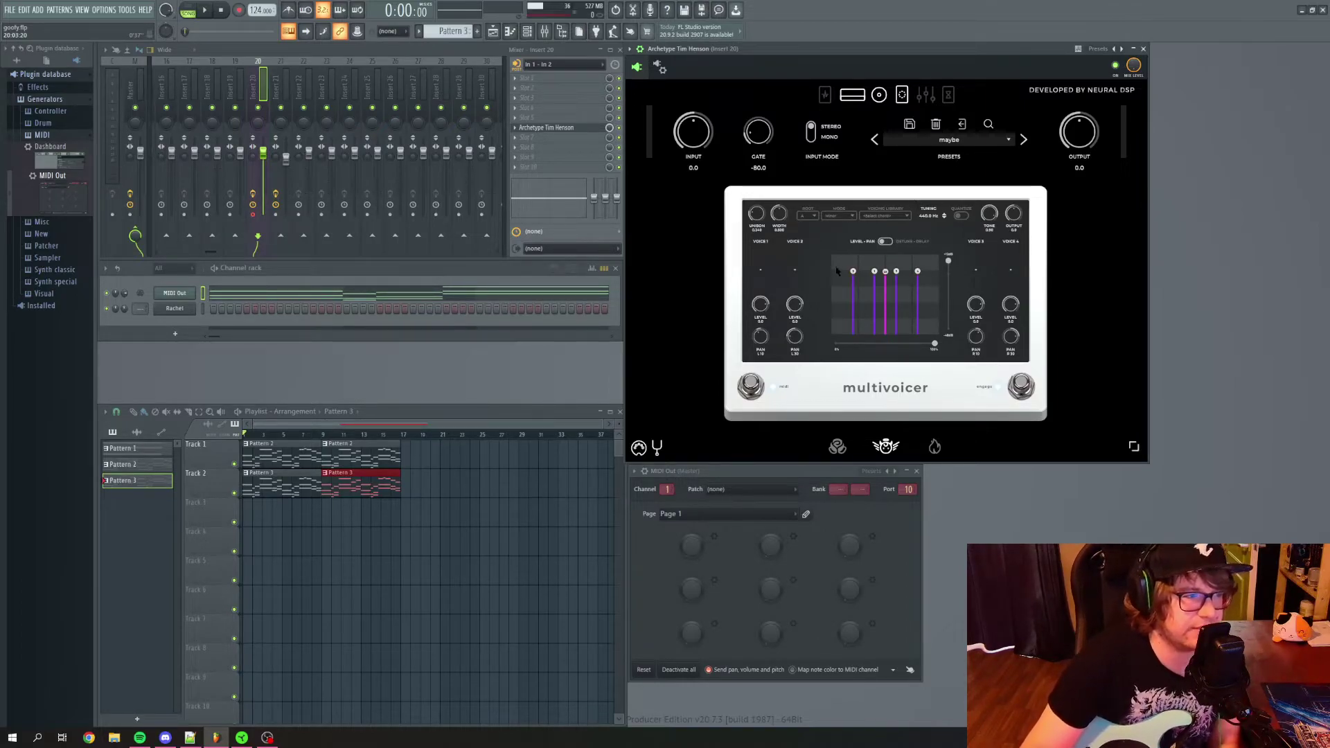
pyautogui.click(987, 140)
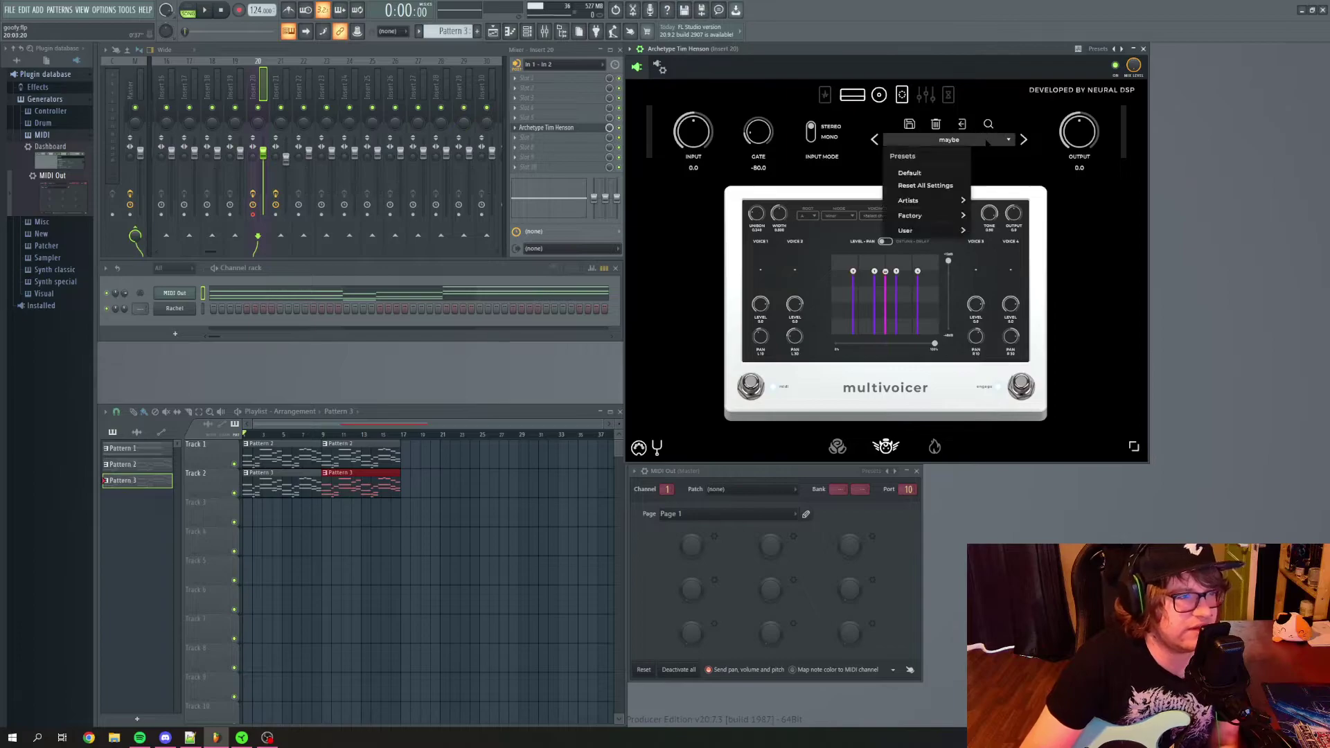
pyautogui.click(928, 175)
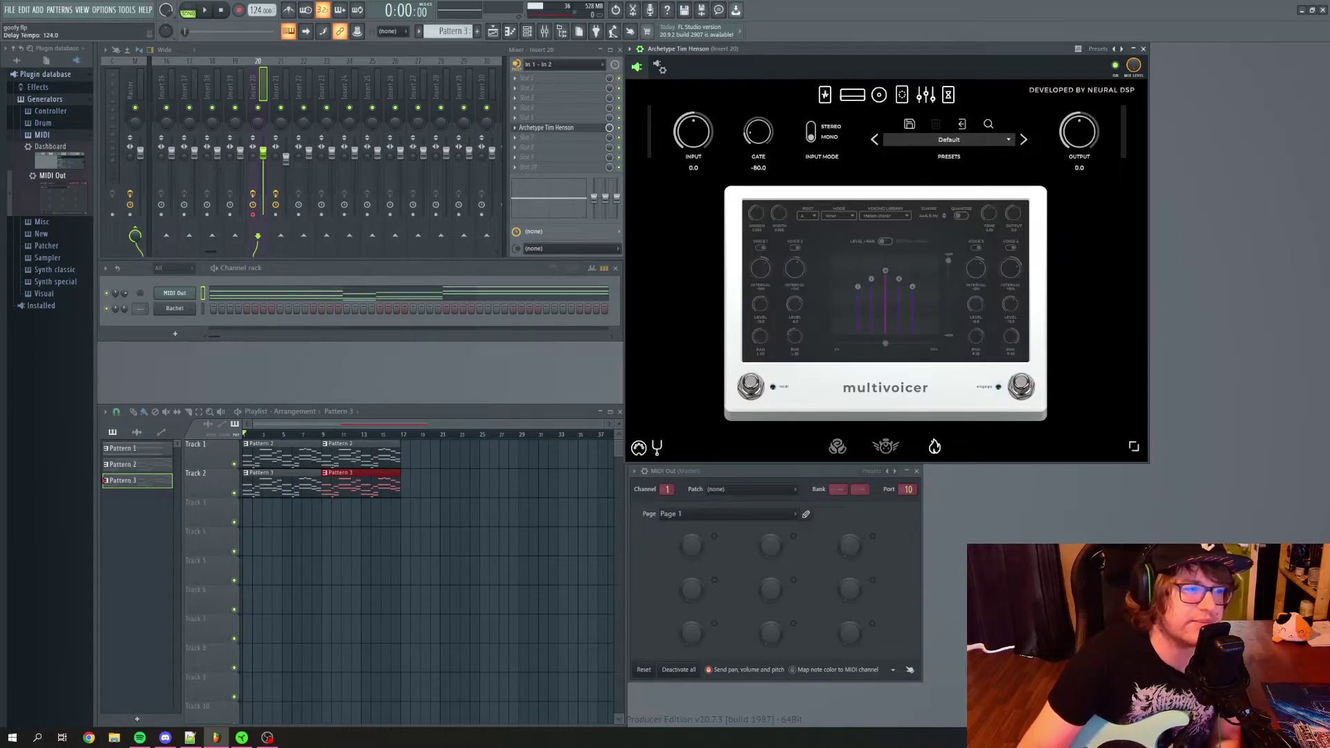
# Select the Cherubs amp type and engage the multivoicer with its MIDI mode enabled
pyautogui.click(885, 446)
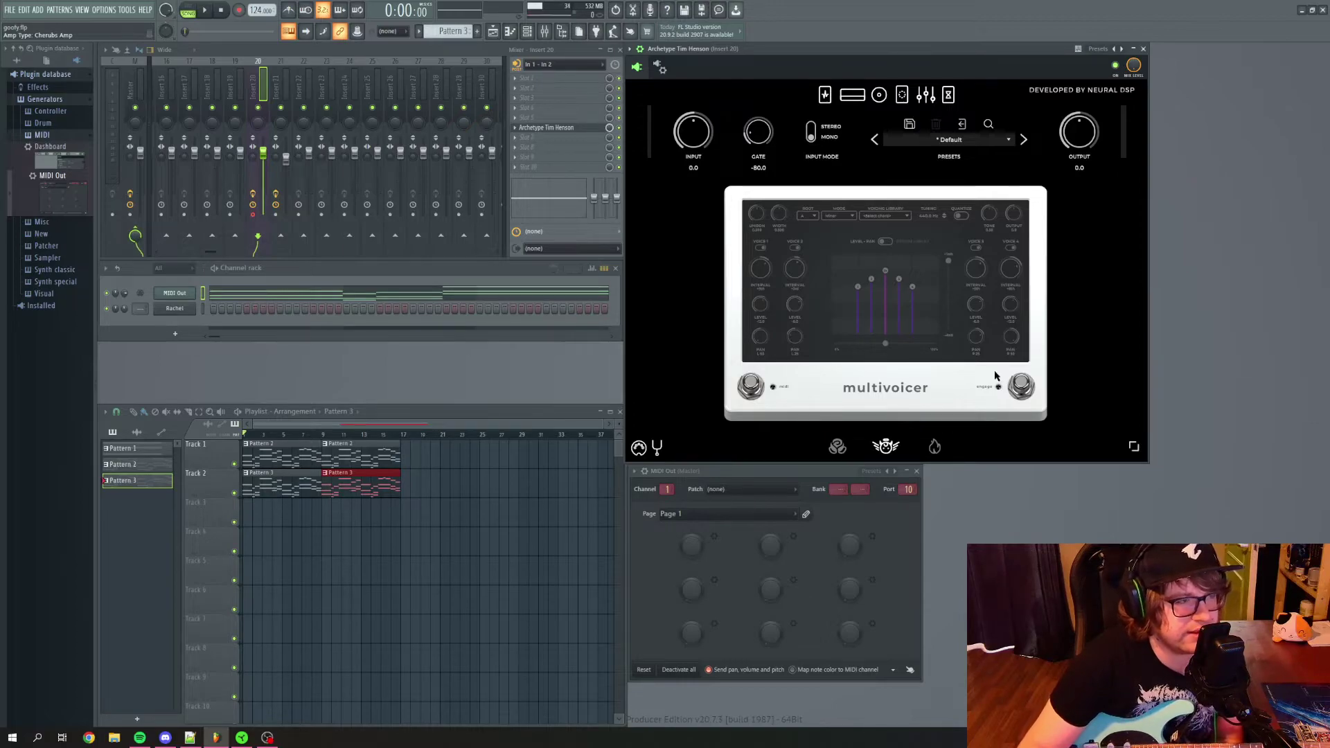
pyautogui.click(1017, 388)
pyautogui.click(762, 388)
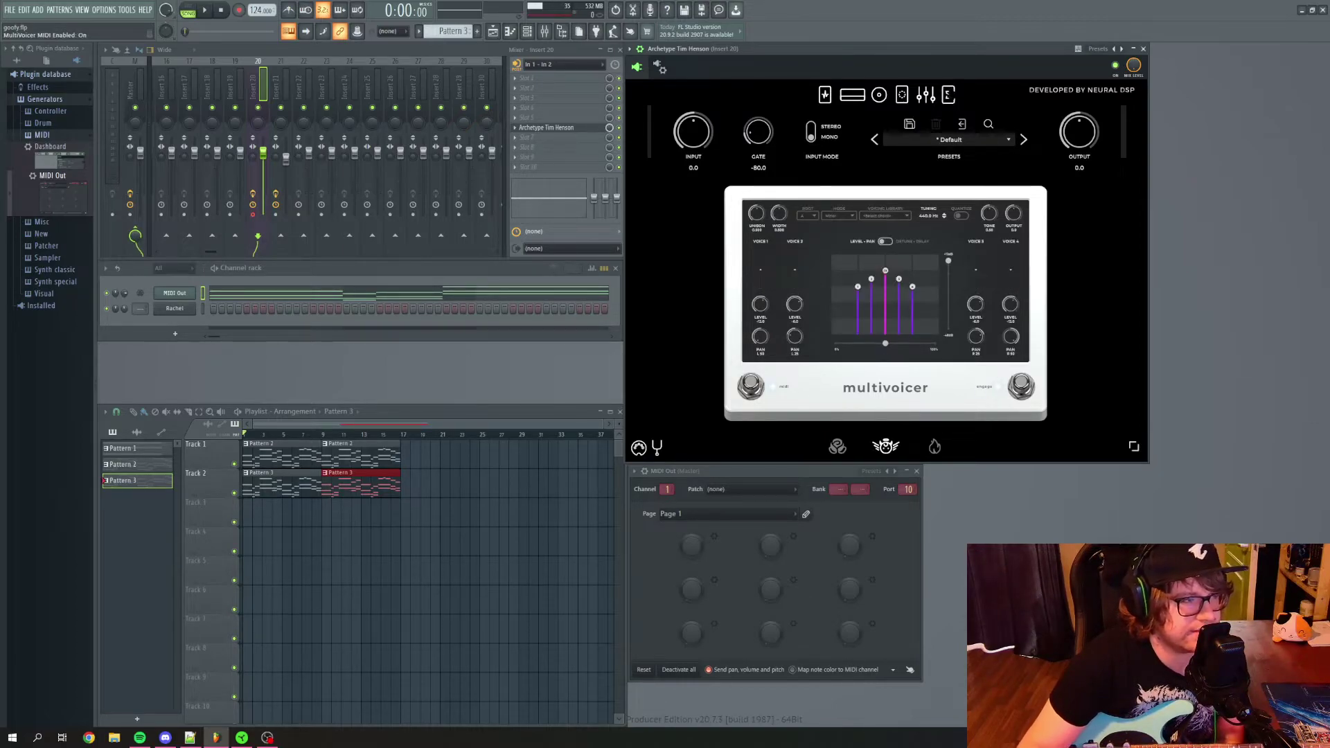
# Check the plugin's time-based effects, pedals and cabinet sections, and start playing the arrangement
pyautogui.click(948, 95)
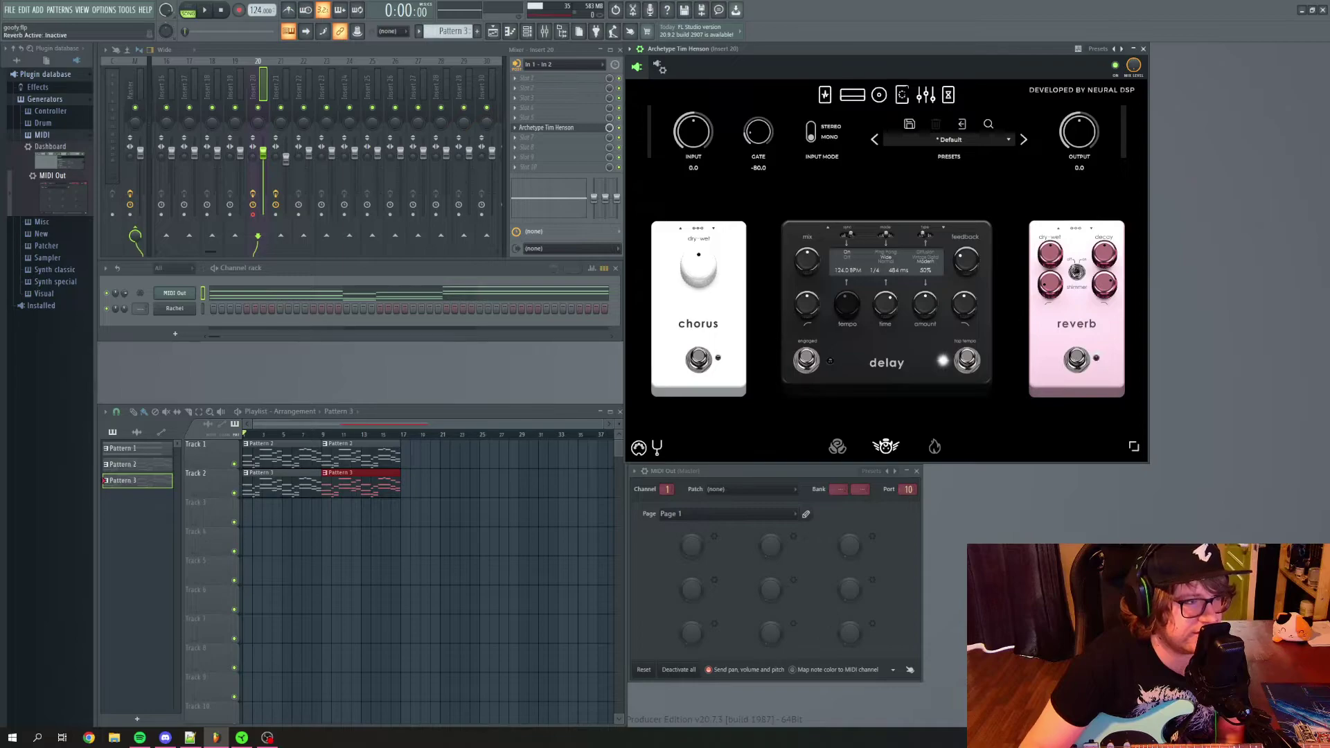
pyautogui.click(852, 94)
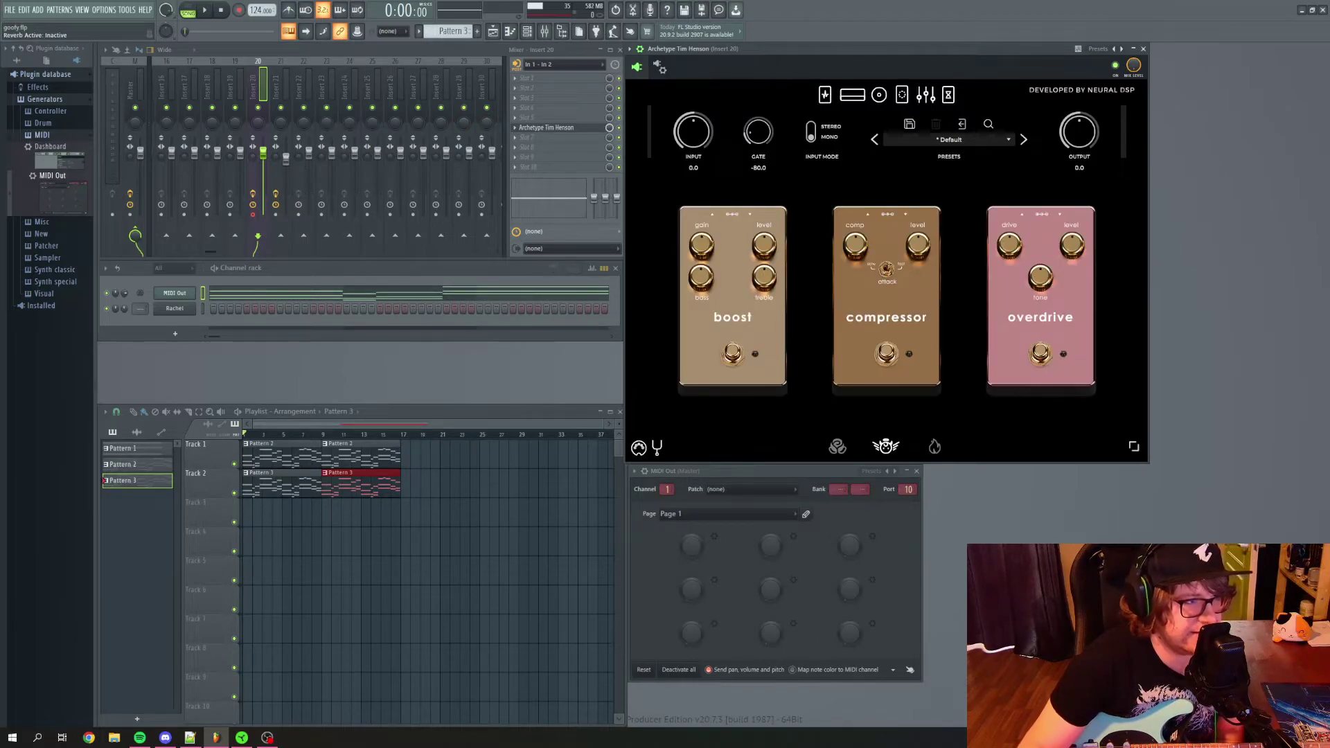
pyautogui.click(879, 94)
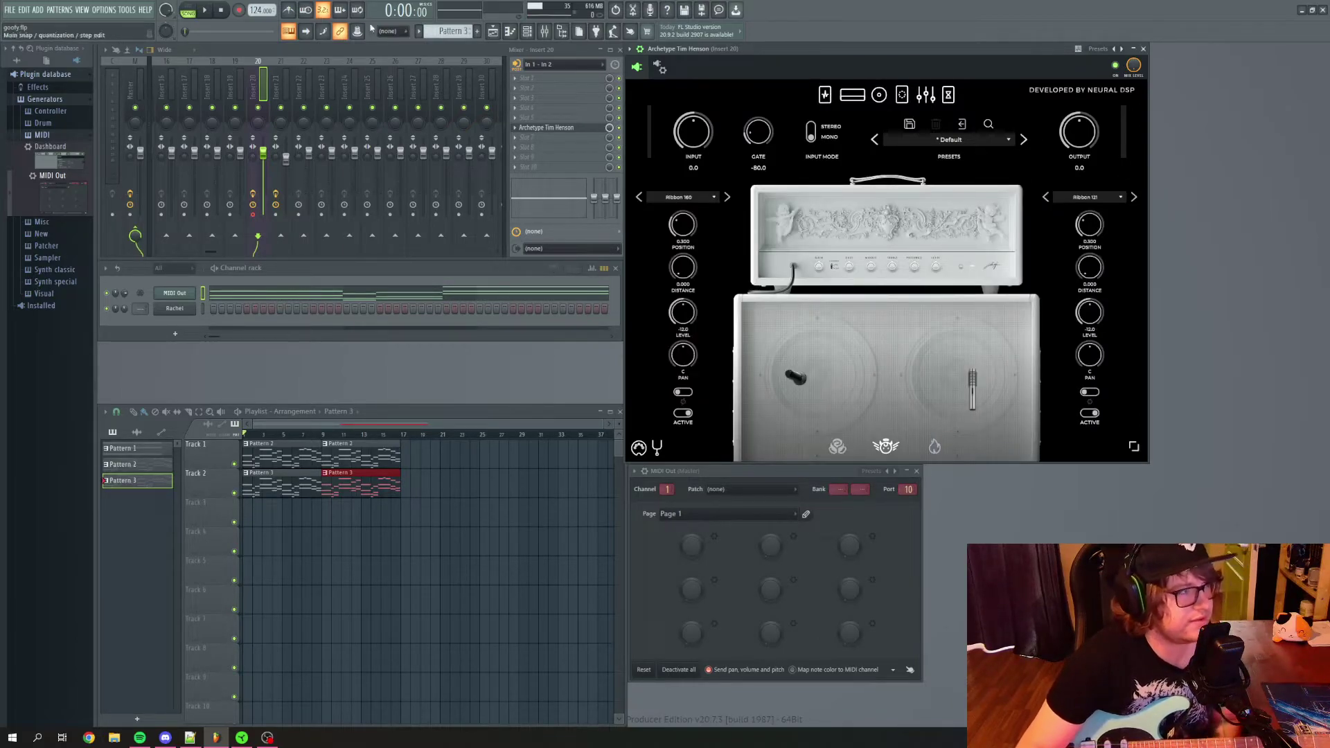
pyautogui.click(206, 9)
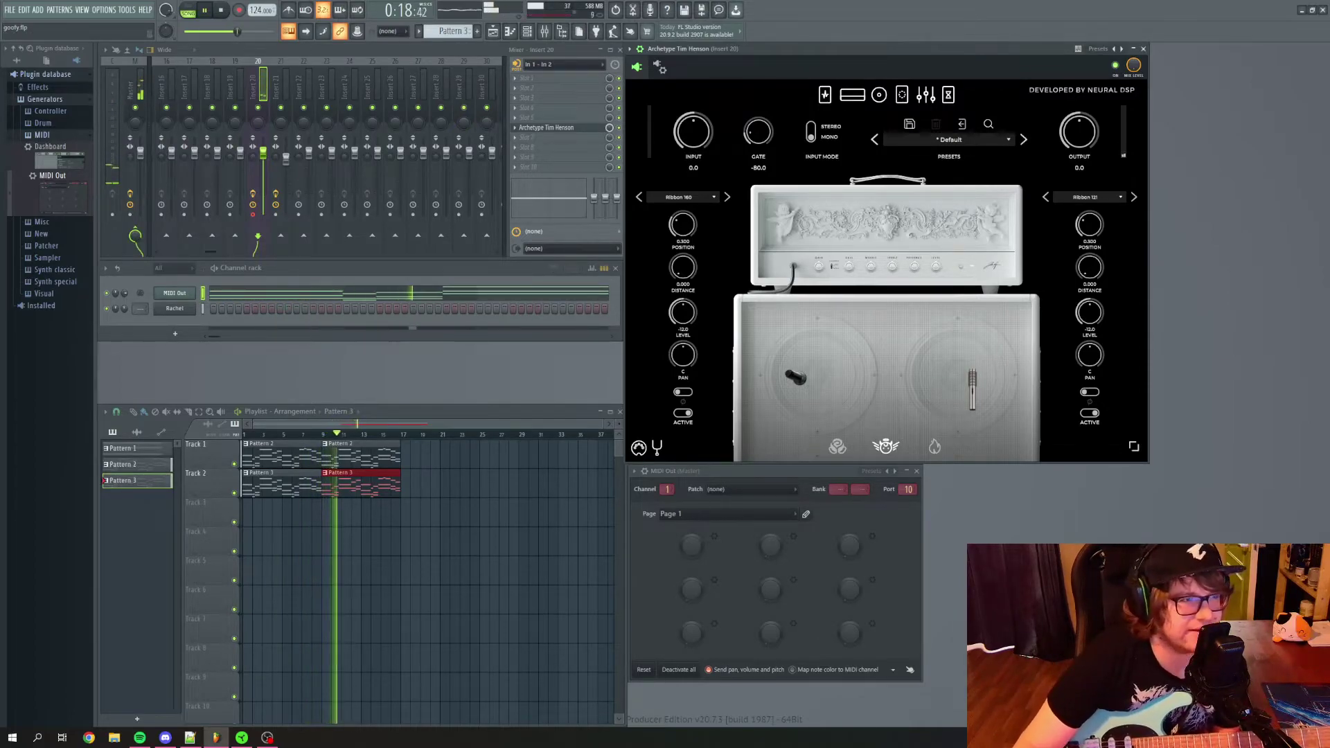
# Load the user preset "maybe" and engage its multivoicer while the arrangement plays
pyautogui.click(946, 140)
pyautogui.moveTo(941, 204)
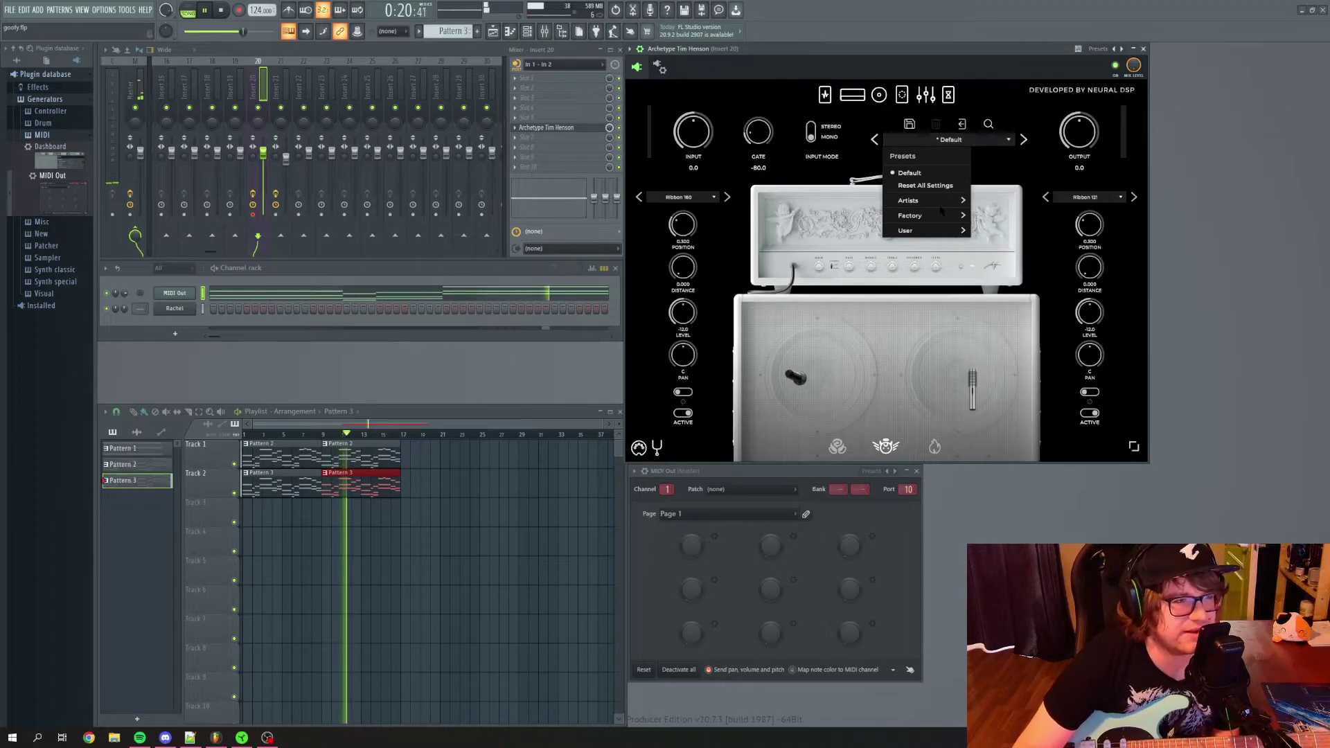
pyautogui.moveTo(1025, 230)
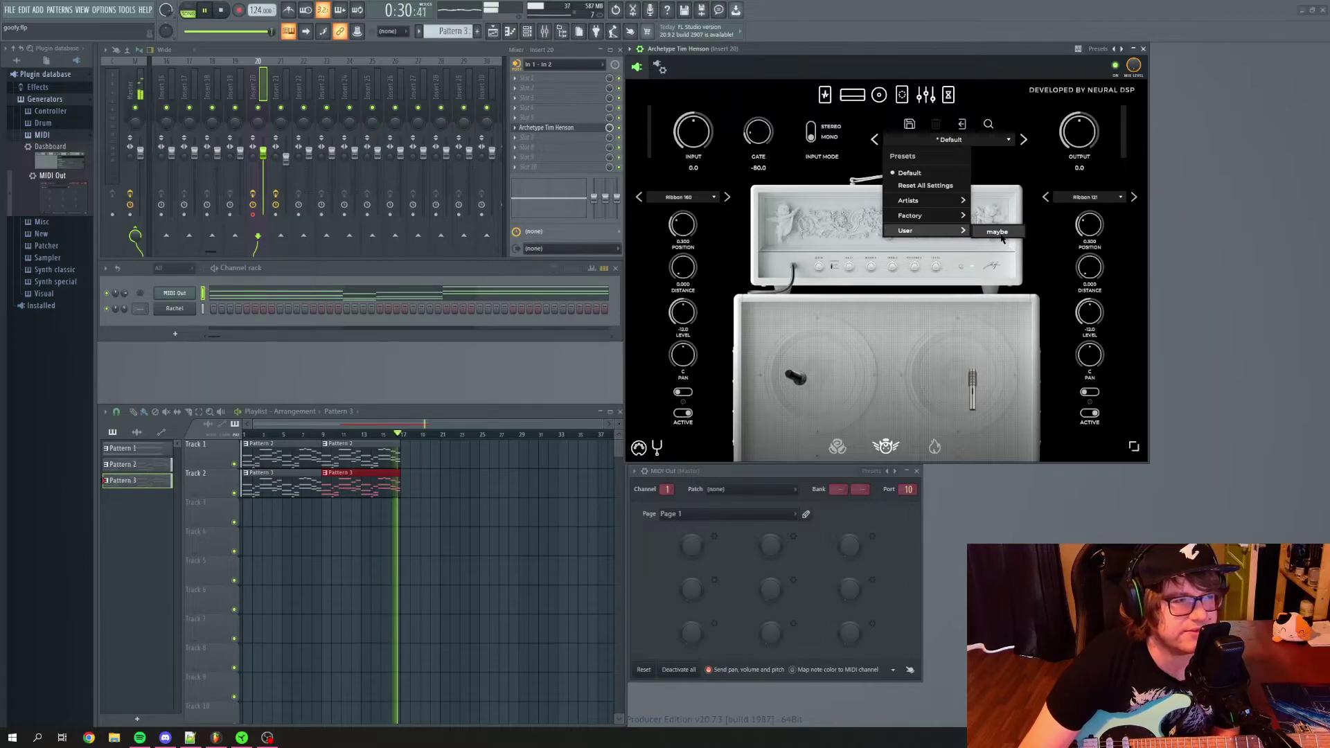
pyautogui.click(997, 232)
pyautogui.click(902, 94)
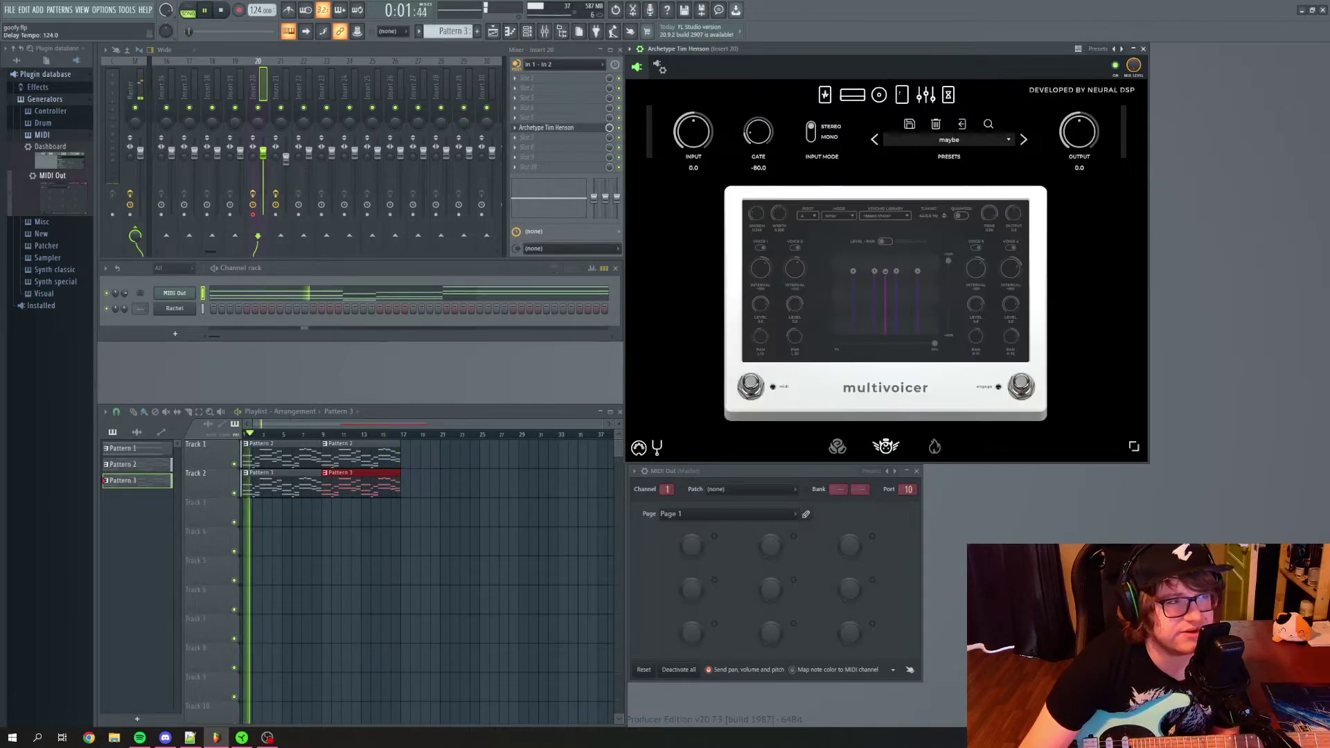
pyautogui.click(1018, 382)
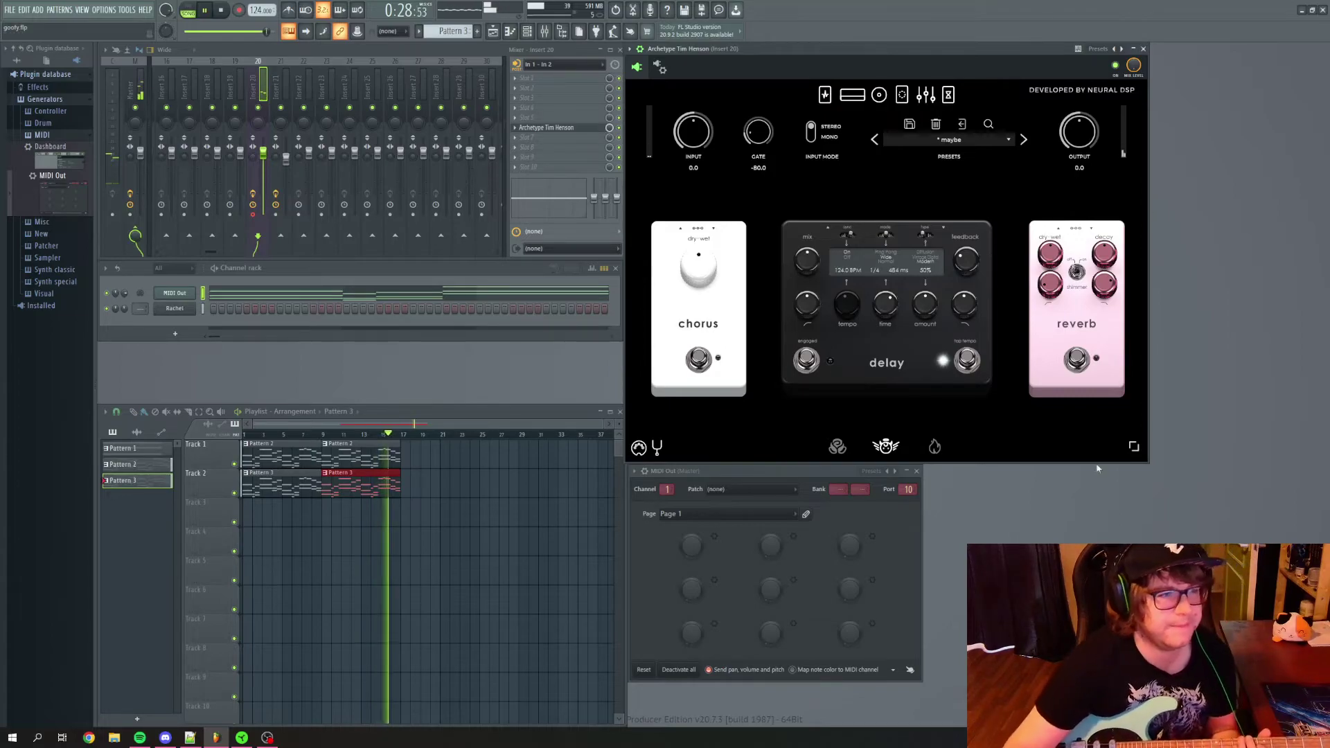
# Switch on the reverb, chorus and overdrive pedals for the guitar sound
pyautogui.click(1076, 358)
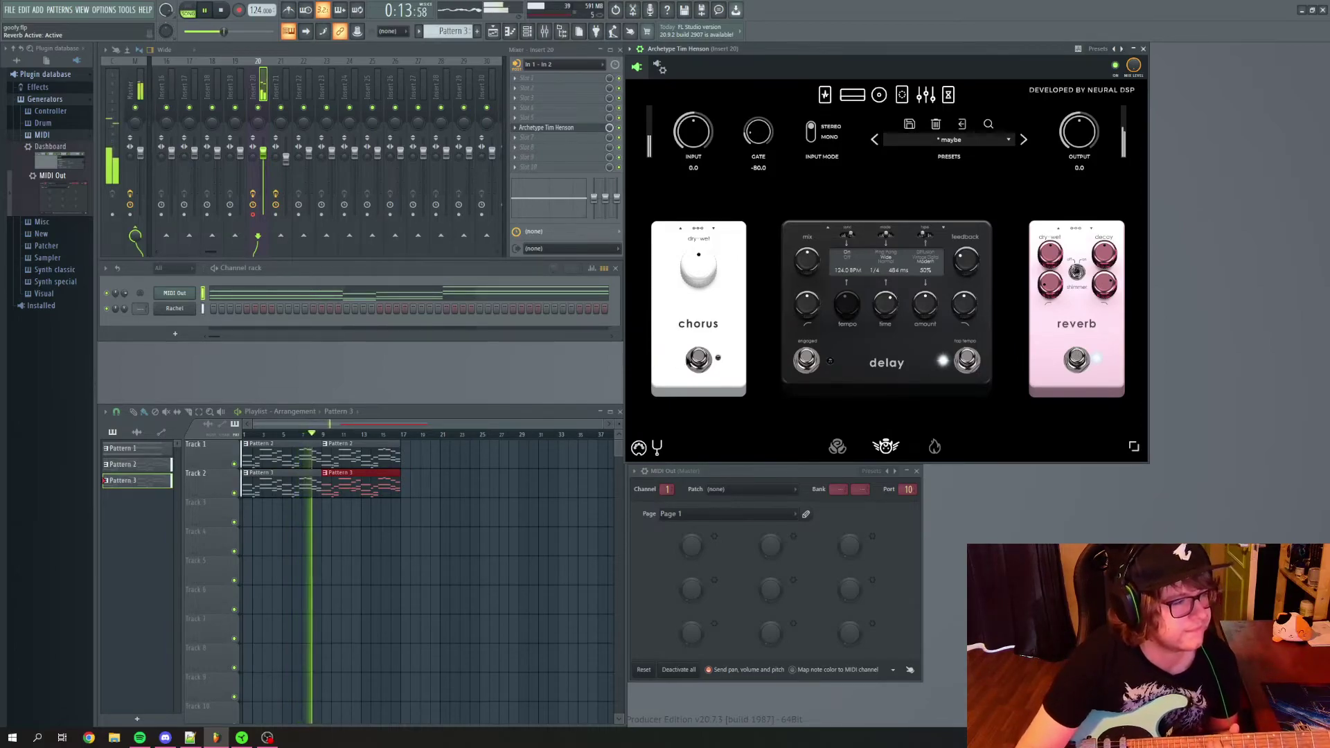
pyautogui.click(700, 359)
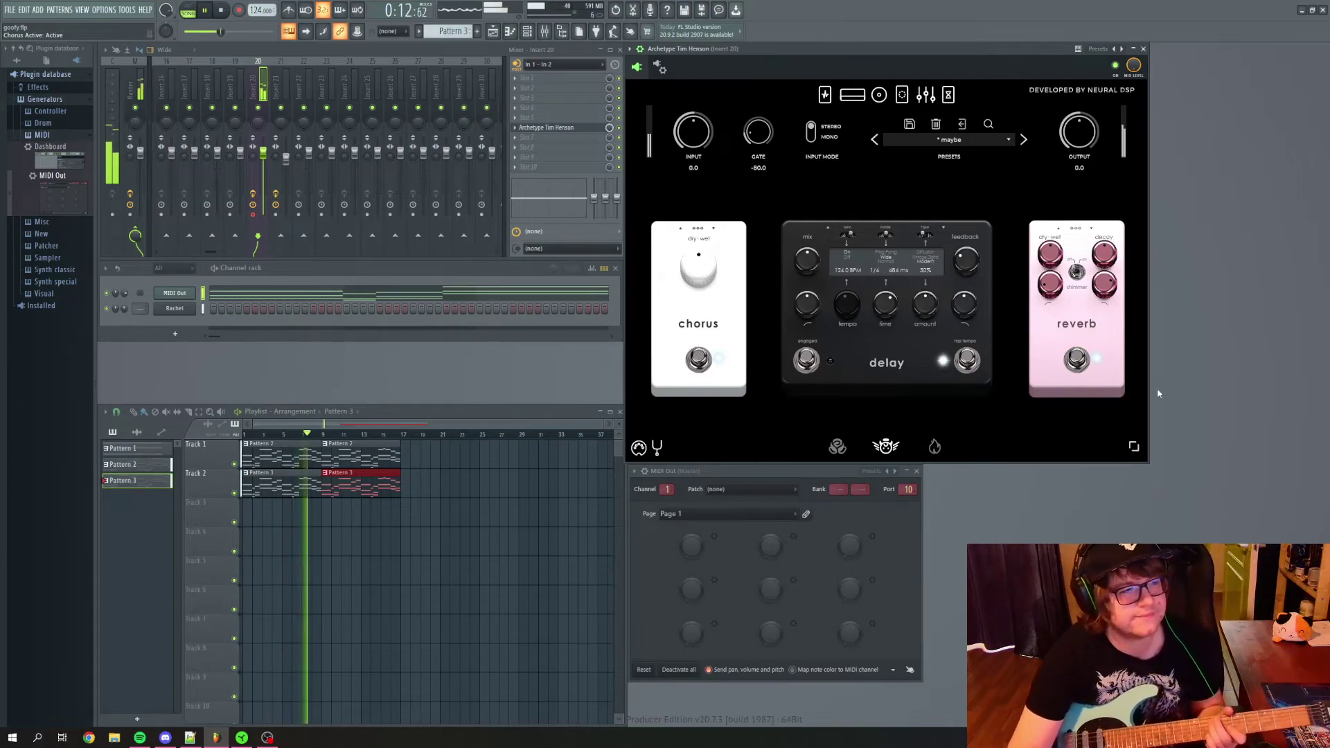
pyautogui.click(1042, 354)
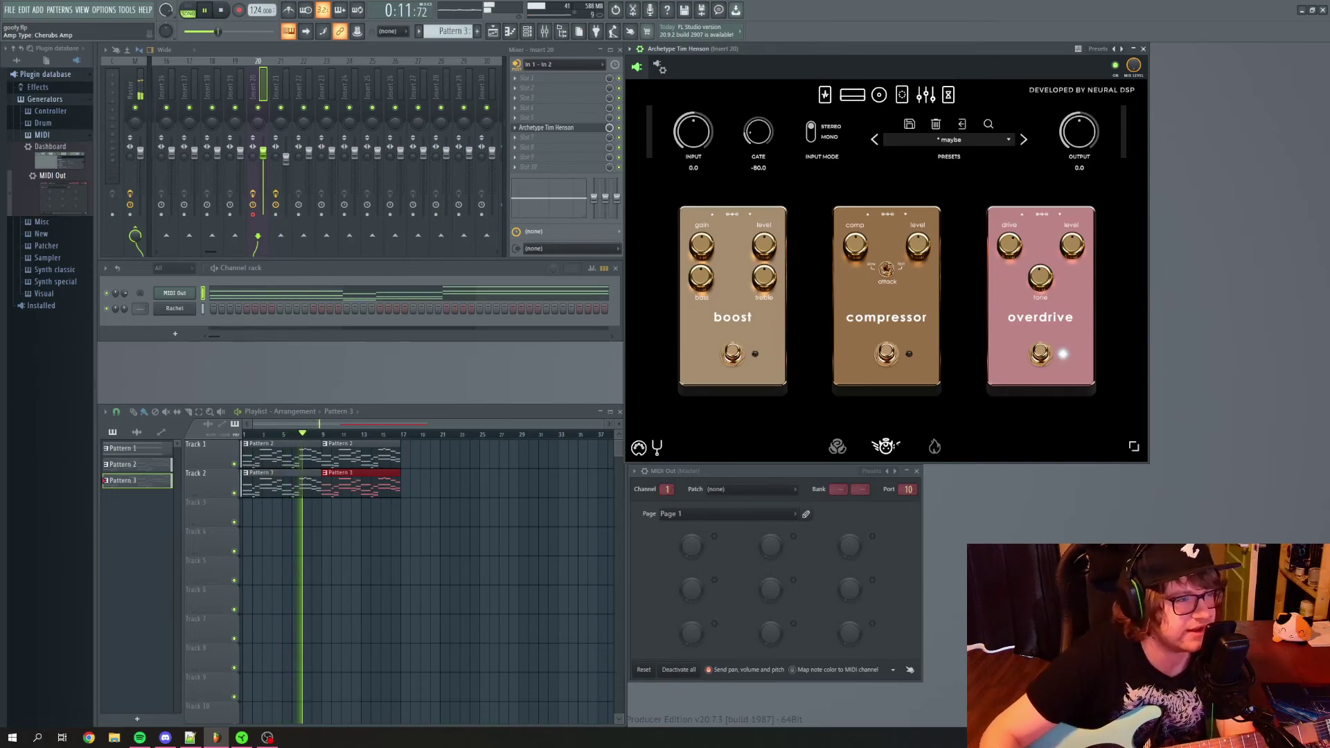
pyautogui.rightClick(892, 3)
pyautogui.click(879, 15)
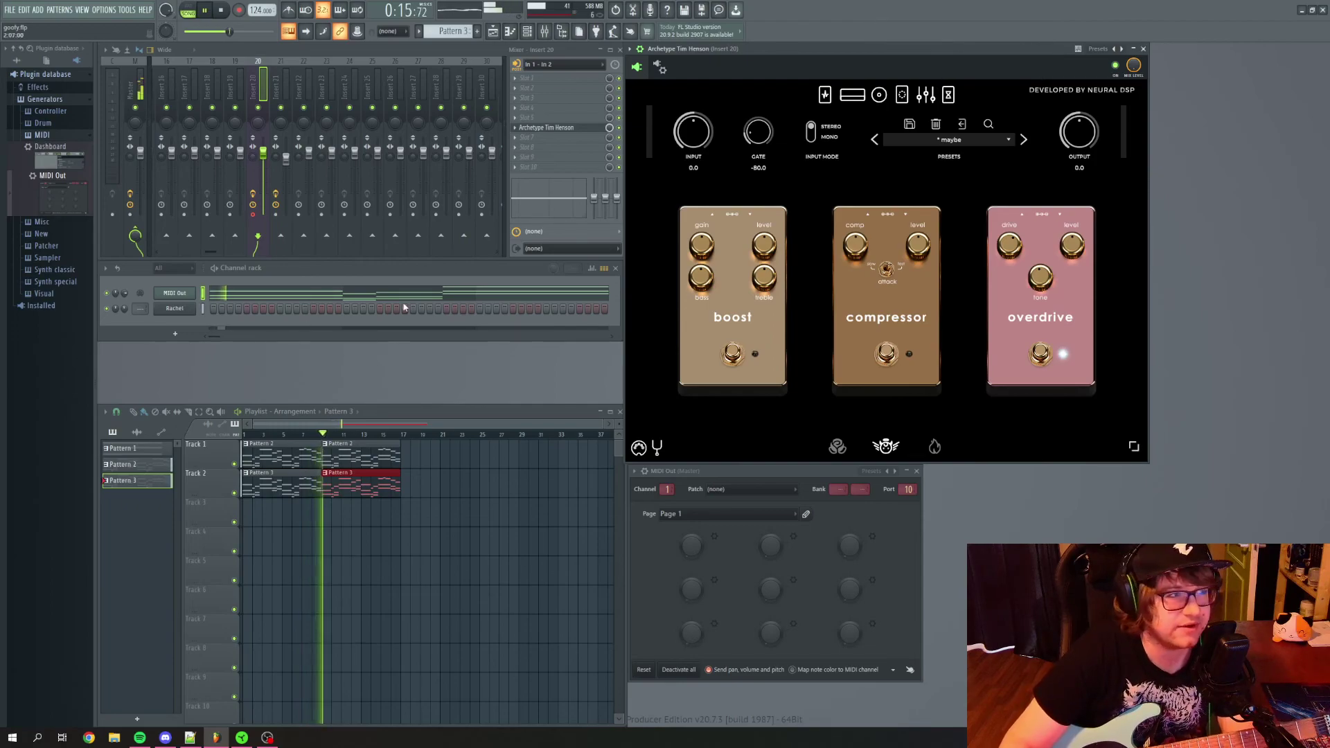